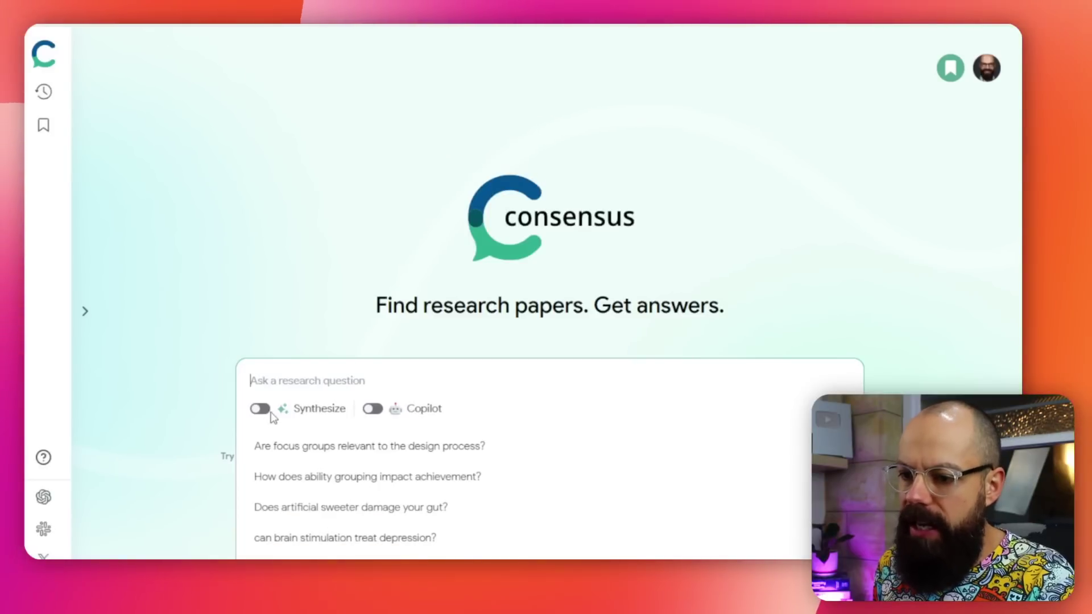
# - Turn on Synthesize and search the suggested question 'Do tattoos impact behavior?'
pyautogui.click(261, 408)
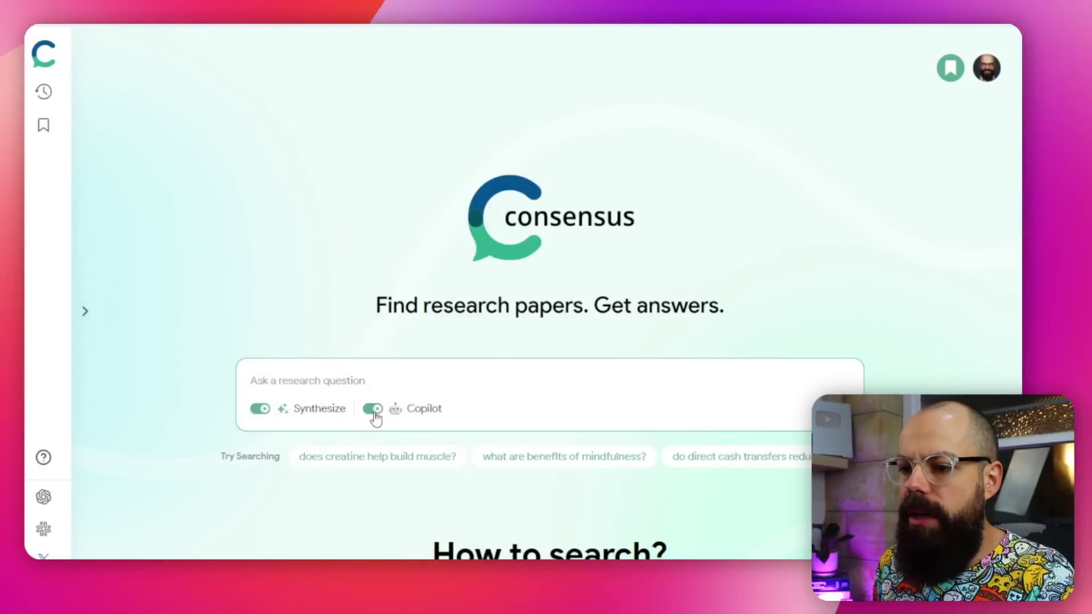
pyautogui.click(342, 384)
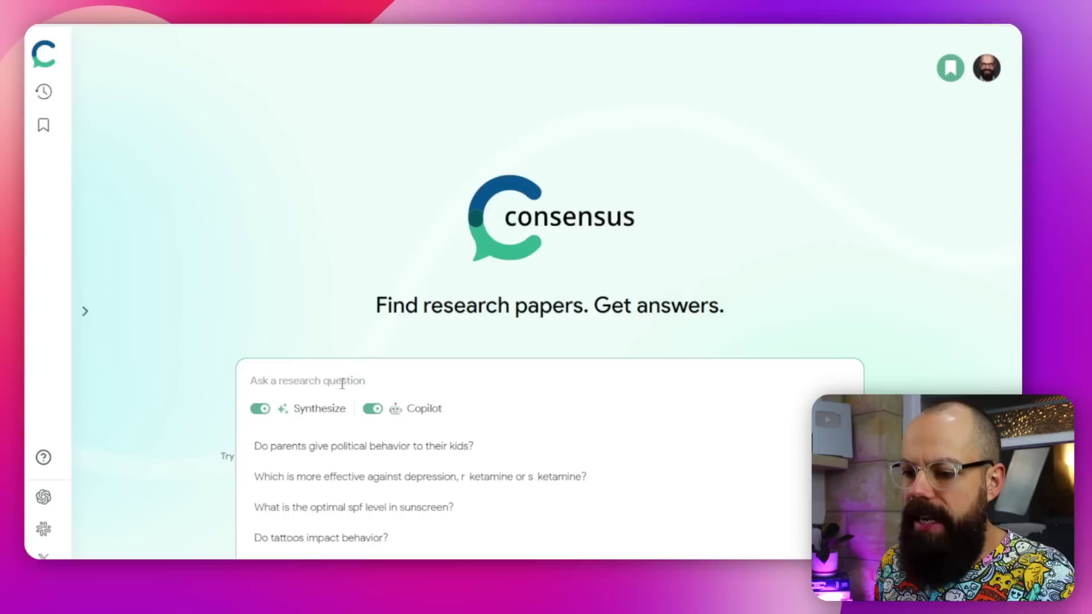
pyautogui.click(338, 539)
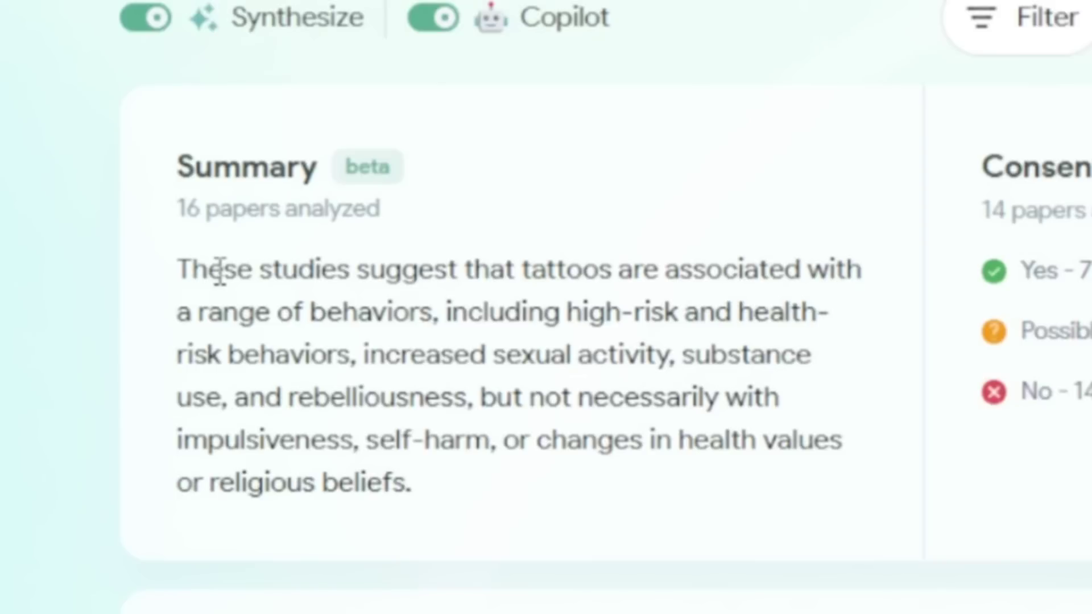
# - Read through the synthesized summary and the Copilot answer on tattoos and behavior
pyautogui.moveTo(272, 230); pyautogui.dragTo(364, 316)
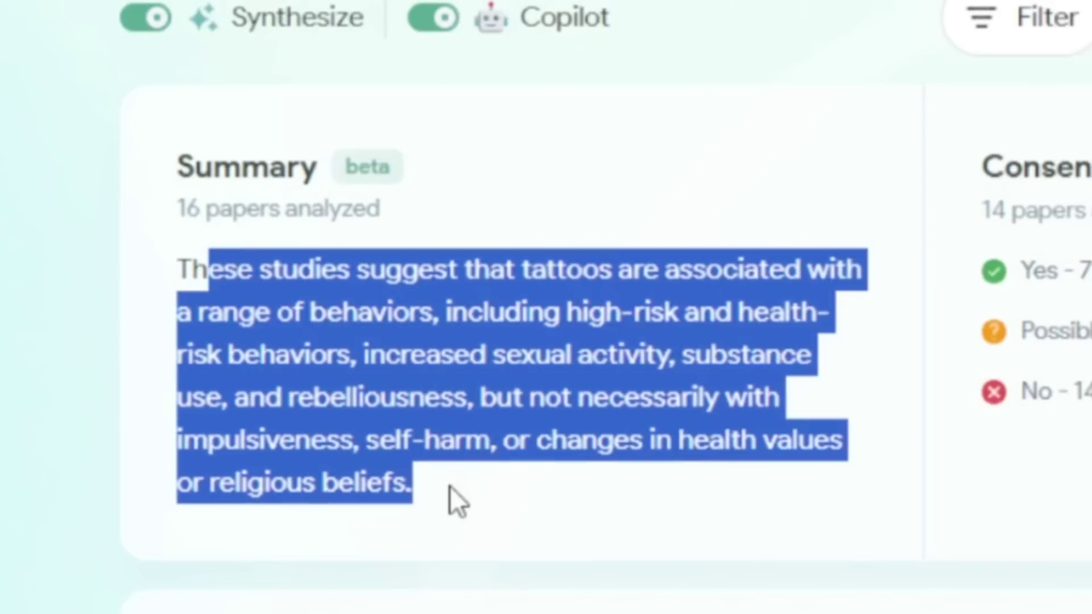
pyautogui.click(465, 409)
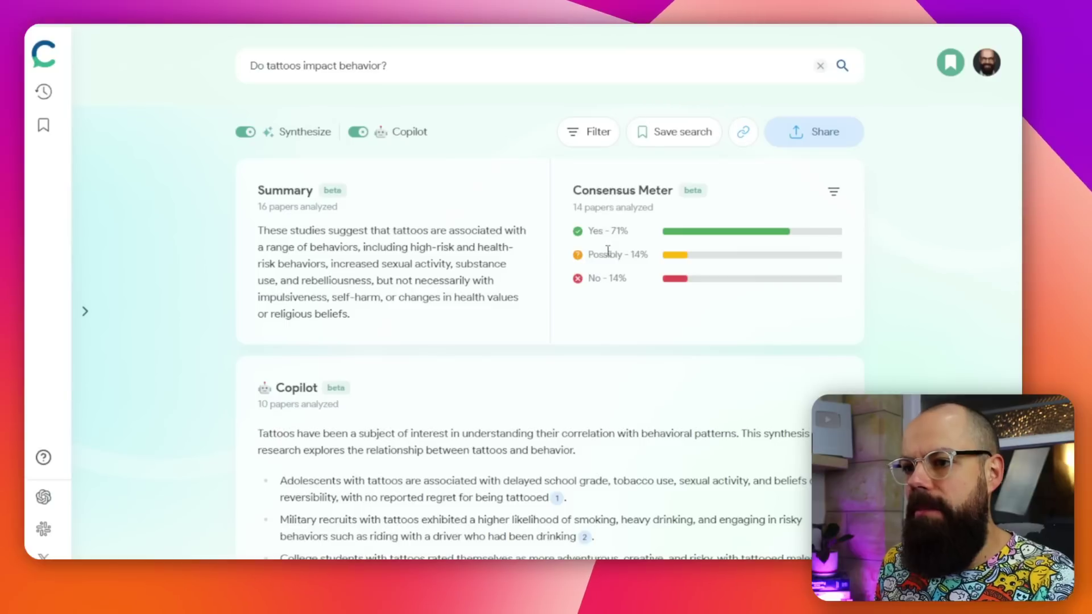
pyautogui.scroll(-3, 438, 279)
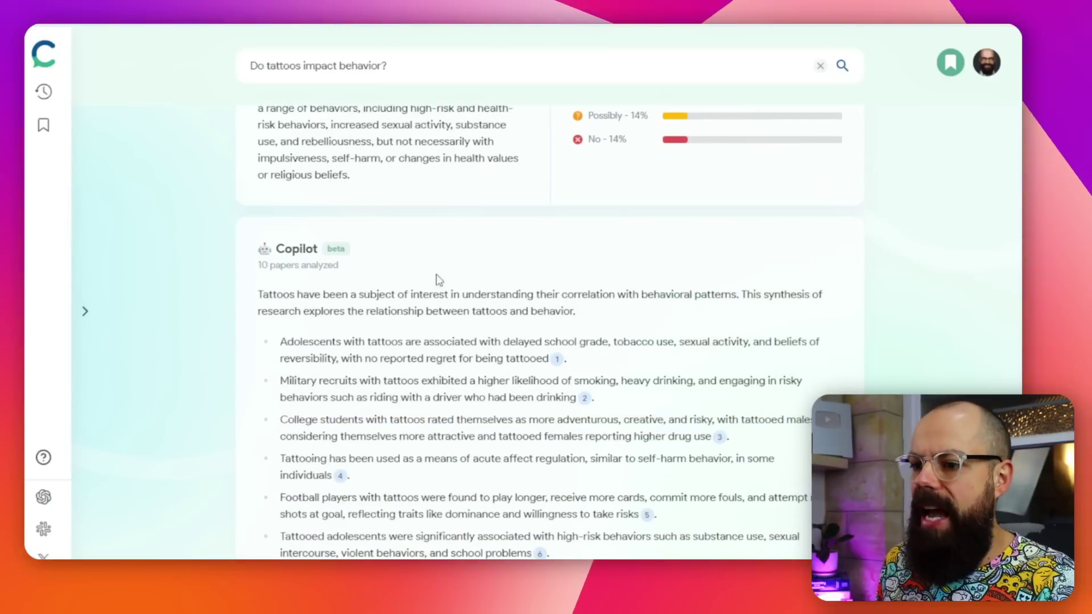
pyautogui.moveTo(259, 297); pyautogui.dragTo(438, 347)
pyautogui.scroll(-6, 429, 356)
pyautogui.click(438, 346)
pyautogui.moveTo(576, 283)
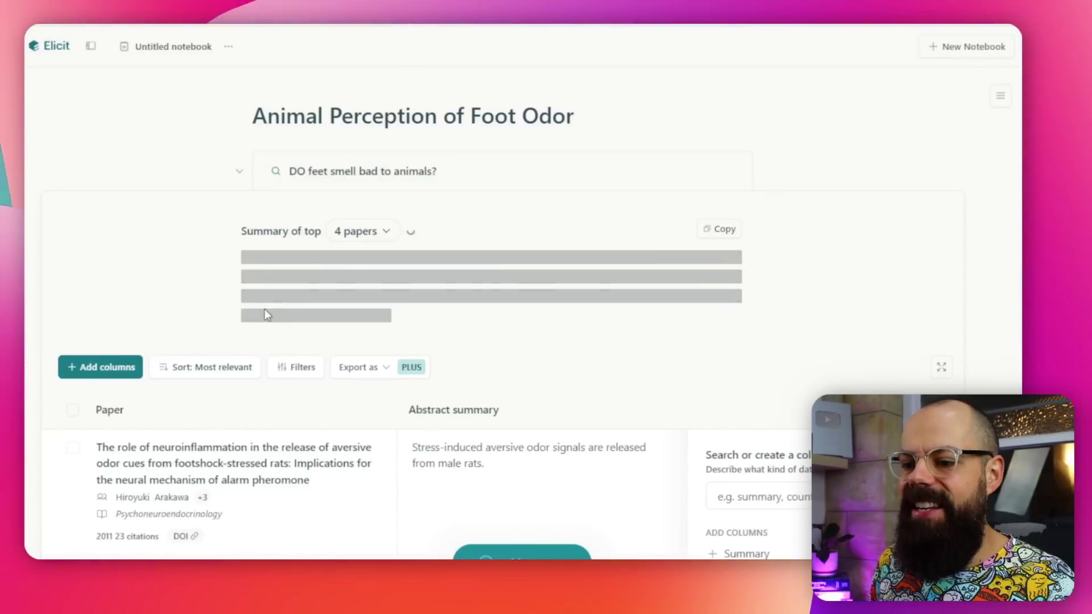
# - Read Elicit's 'Summary of top 4 papers' and check the Filters panel without changing anything
pyautogui.moveTo(275, 258); pyautogui.dragTo(340, 260)
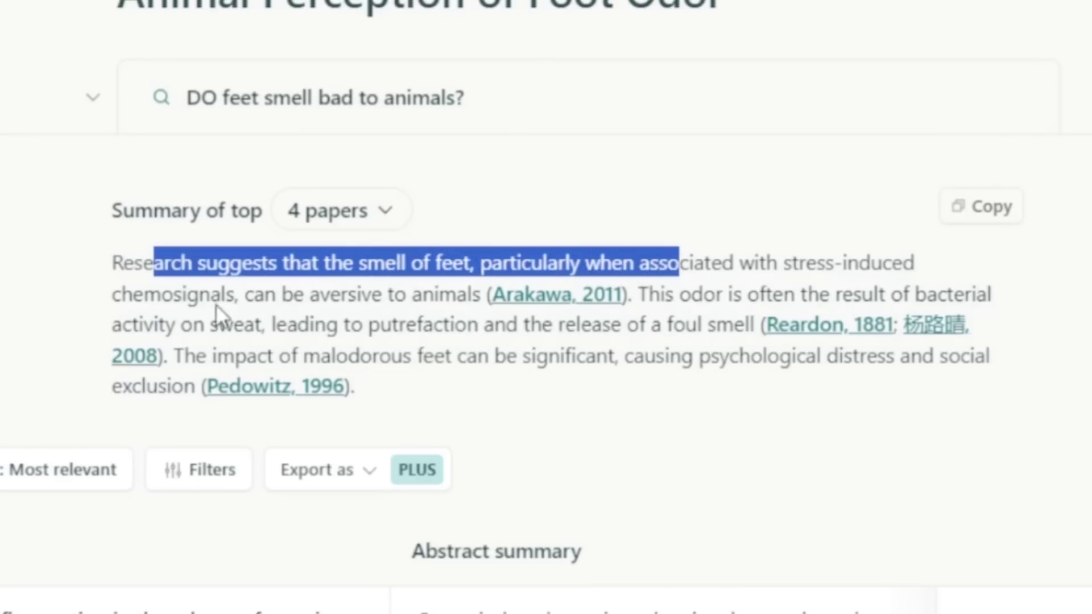
pyautogui.moveTo(226, 295); pyautogui.dragTo(288, 293)
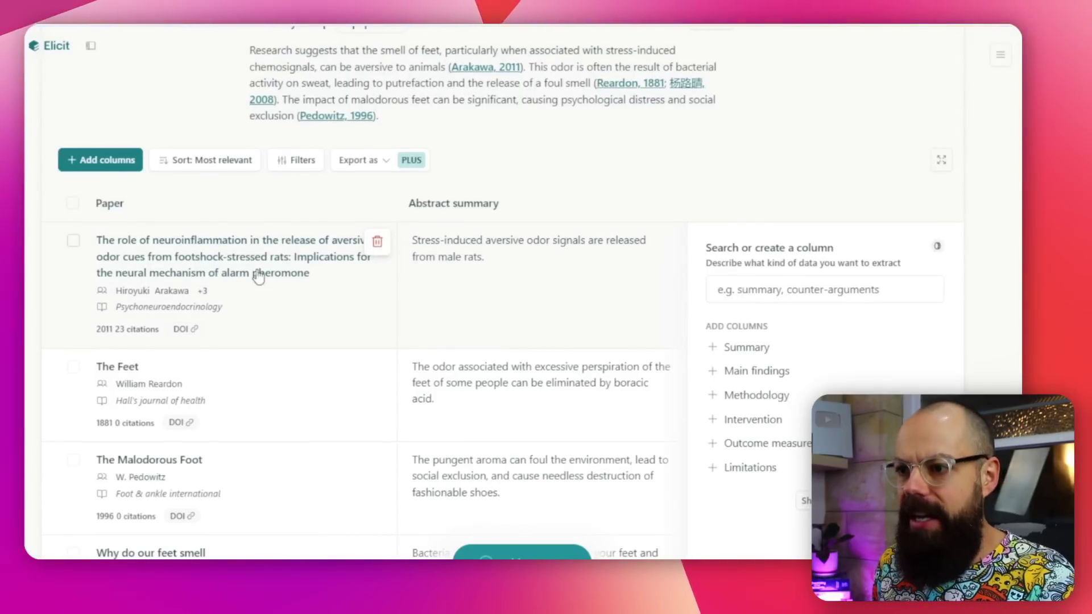
pyautogui.click(296, 161)
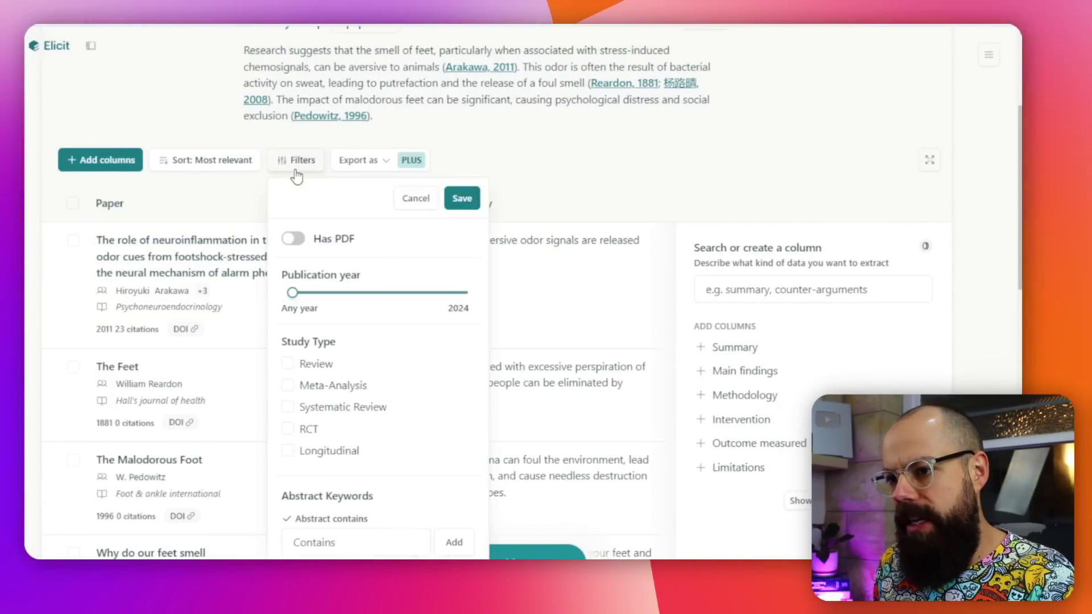
pyautogui.click(247, 211)
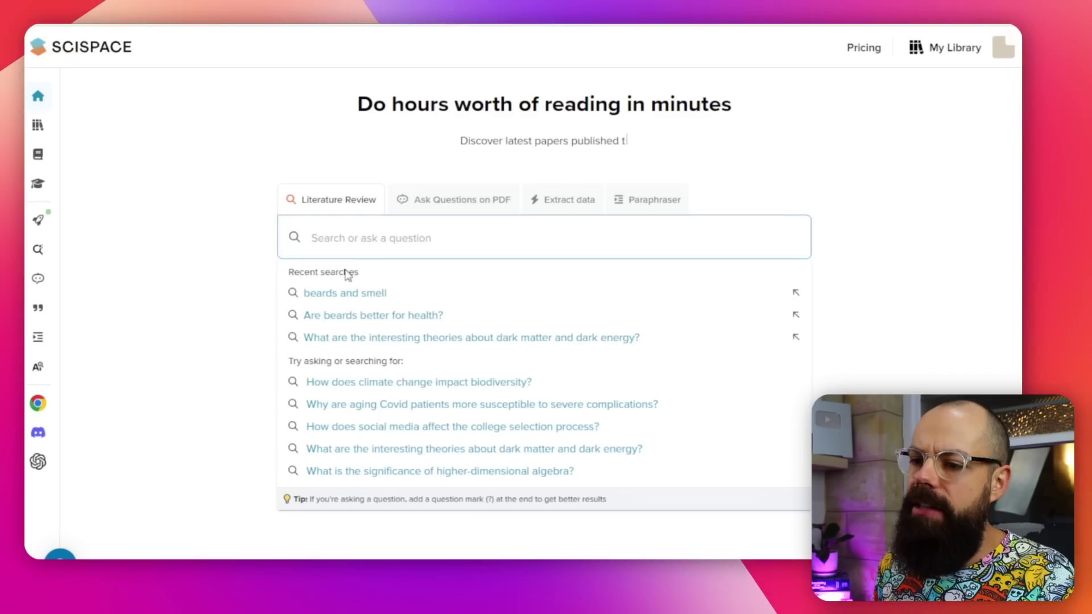
# - Rerun 'Are beards better for health?' and review the Insight paragraph and 10-paper table
pyautogui.click(350, 317)
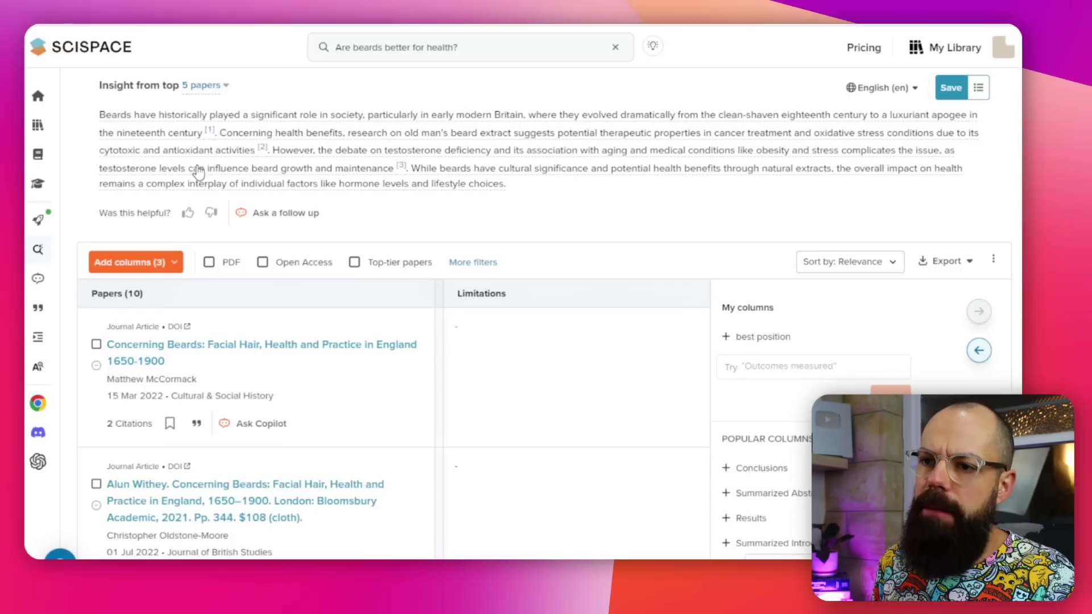
pyautogui.moveTo(103, 114); pyautogui.dragTo(420, 187)
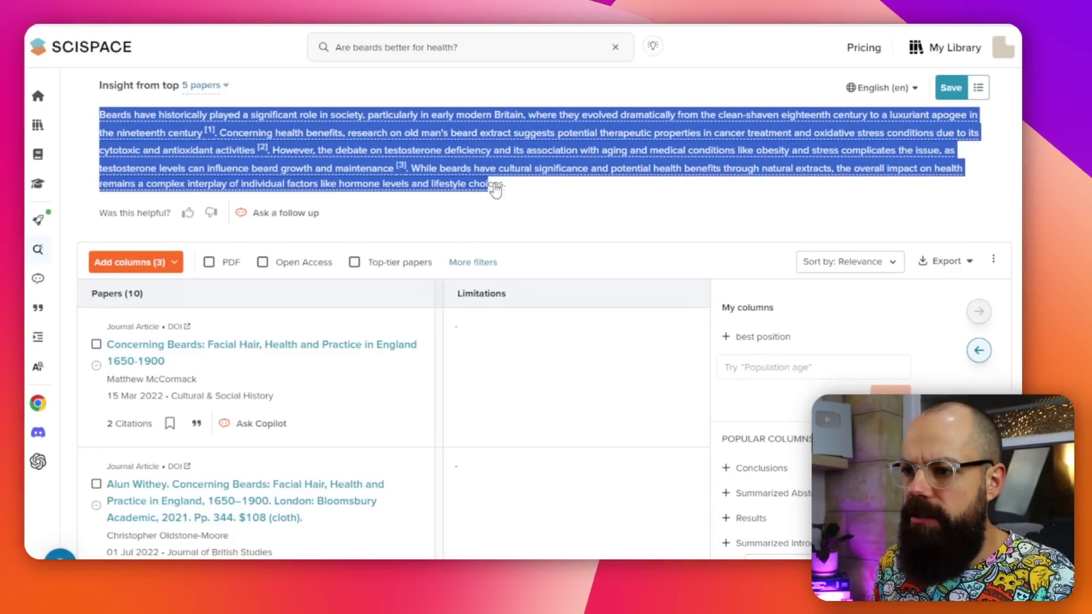
pyautogui.scroll(-2, 500, 195)
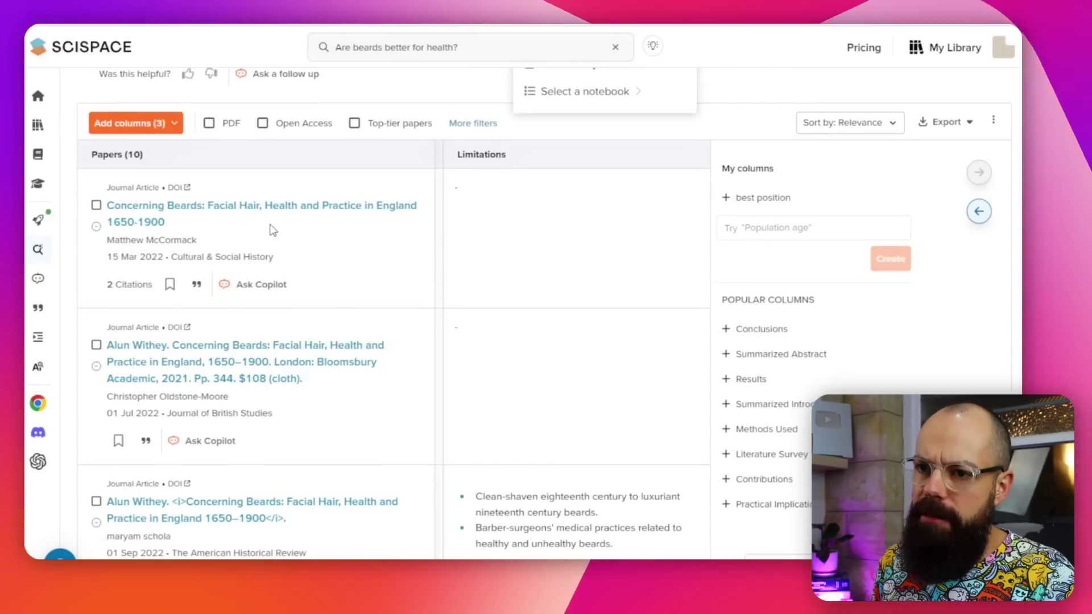
pyautogui.scroll(-1, 499, 189)
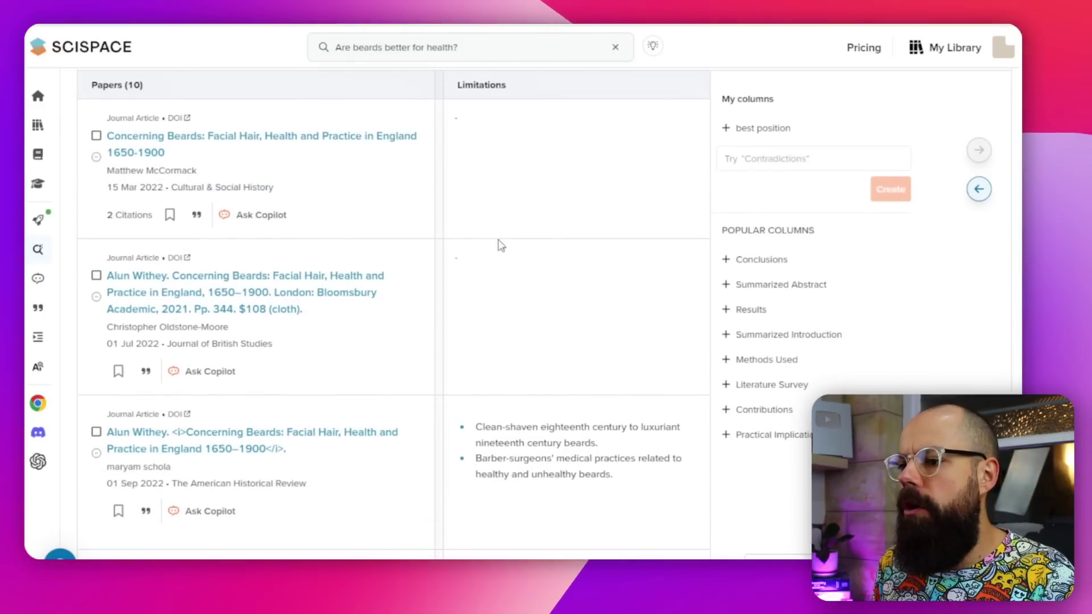
pyautogui.moveTo(661, 522)
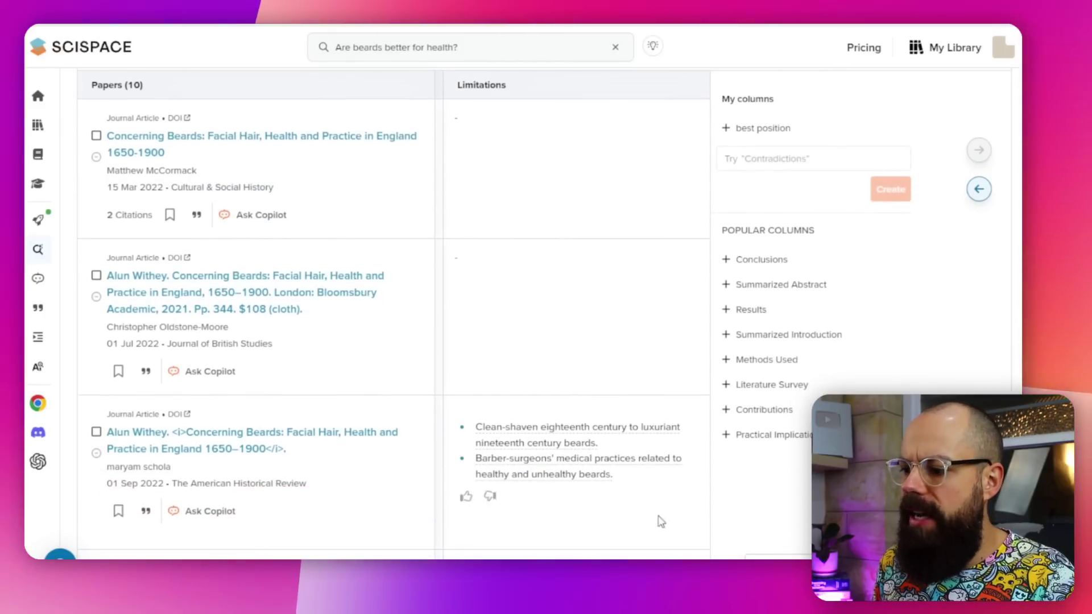
pyautogui.scroll(3, 513, 395)
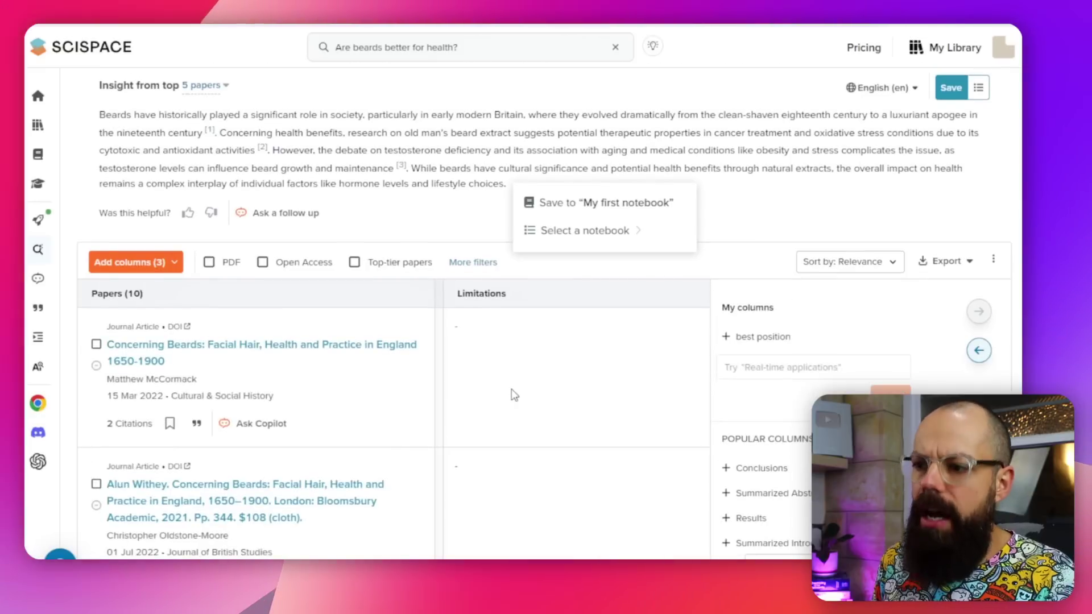
pyautogui.scroll(-3, 261, 390)
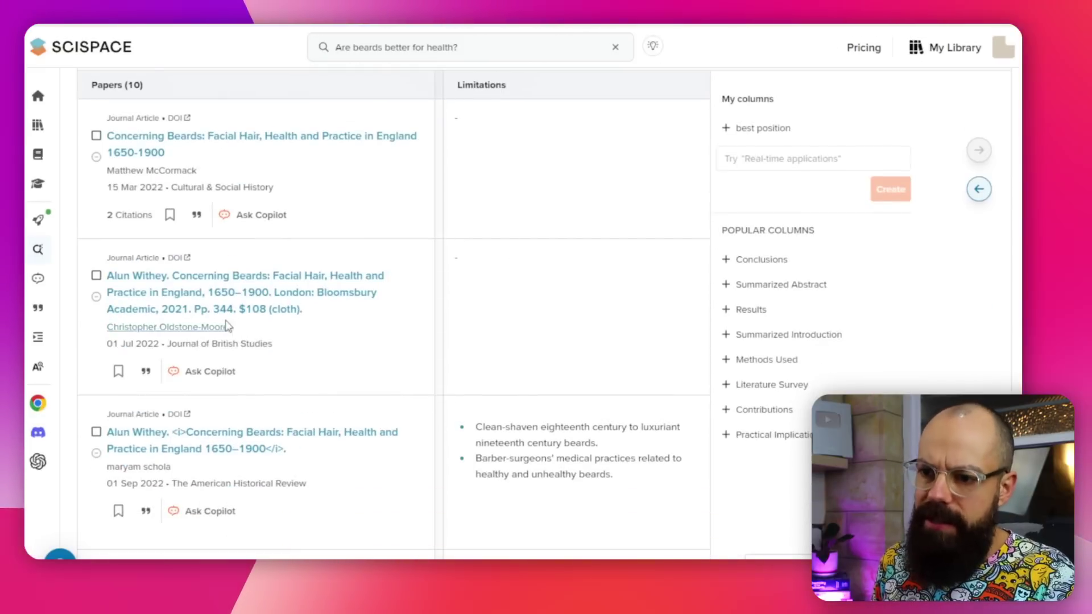
pyautogui.scroll(-2, 262, 390)
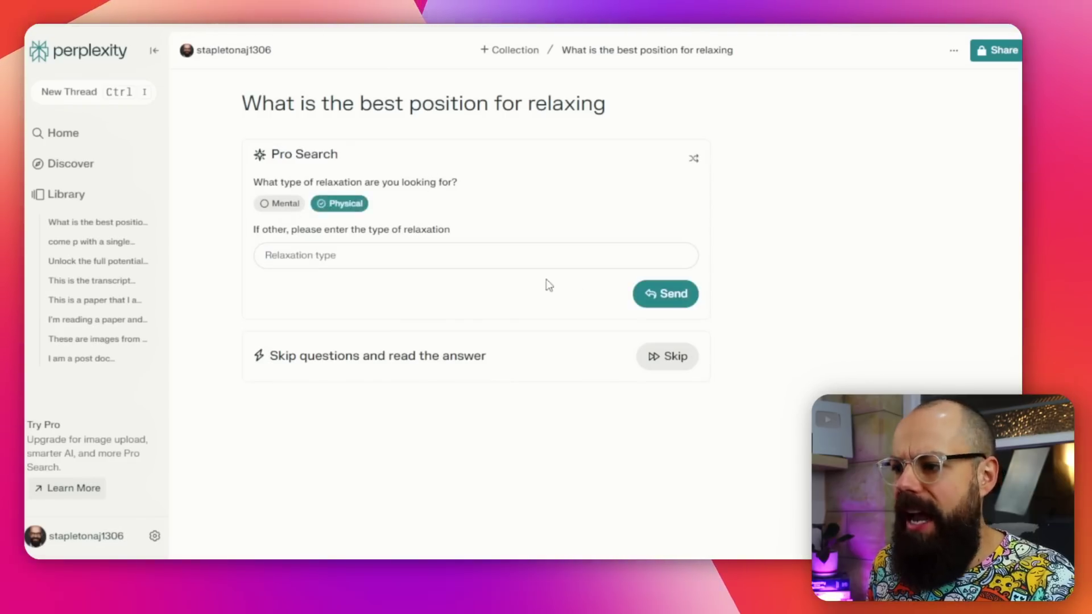
# - Submit the Physical Pro Search choice, check a cited source, and scroll the relaxing-position answer
pyautogui.click(669, 293)
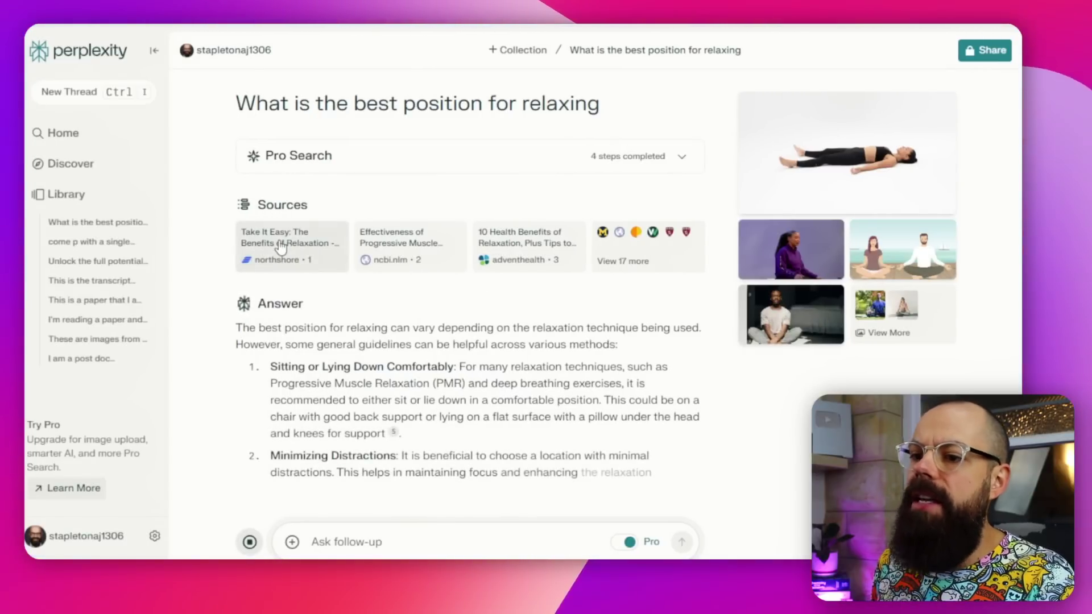
pyautogui.click(397, 257)
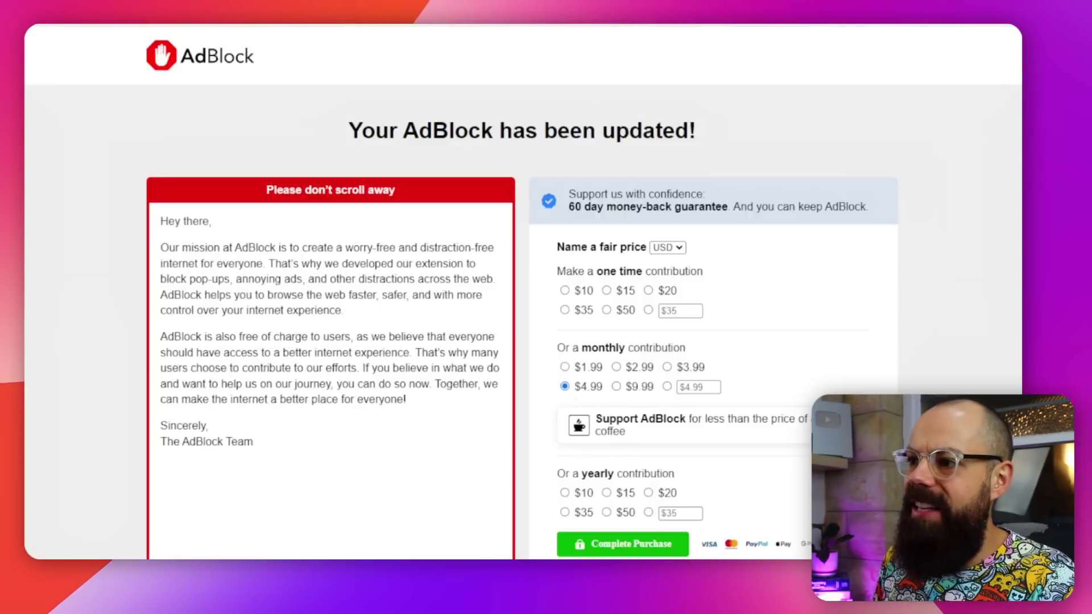
pyautogui.hotkey('ctrl', 'w')
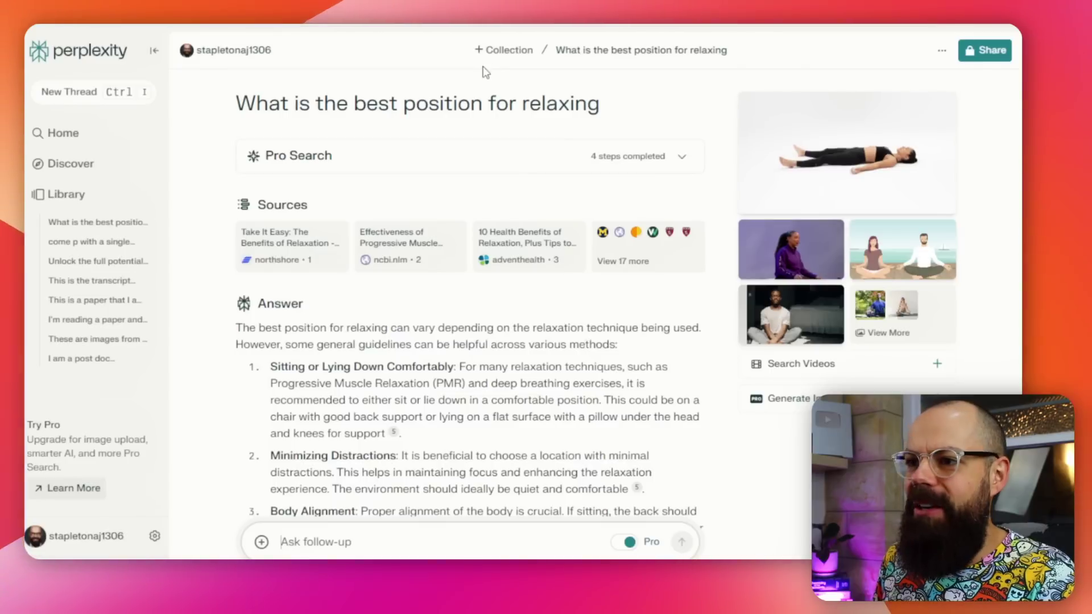
pyautogui.scroll(-4, 413, 187)
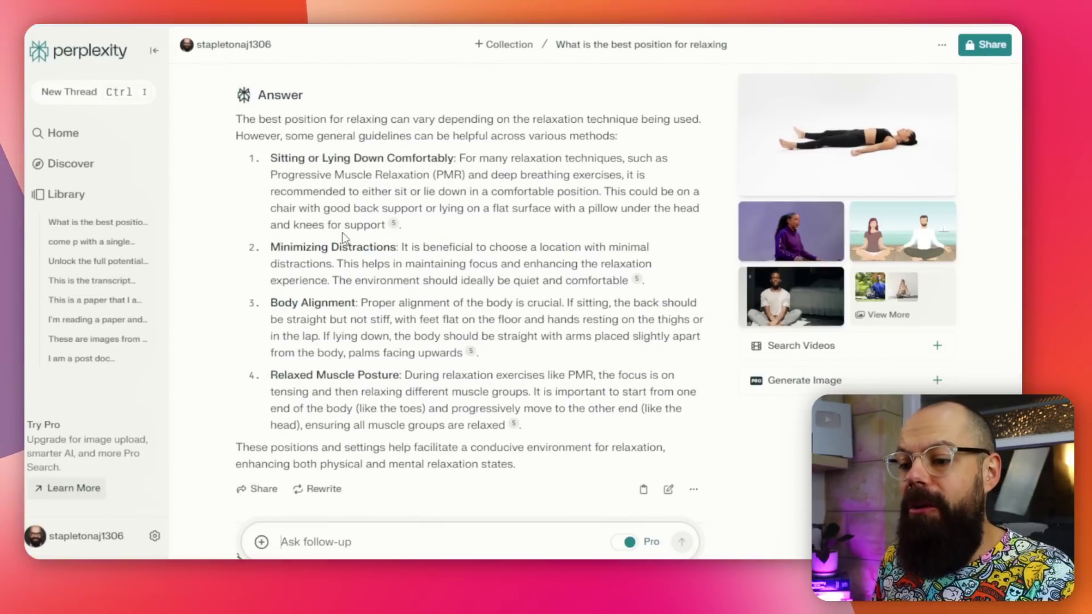
pyautogui.scroll(-4, 343, 238)
pyautogui.scroll(6, 343, 238)
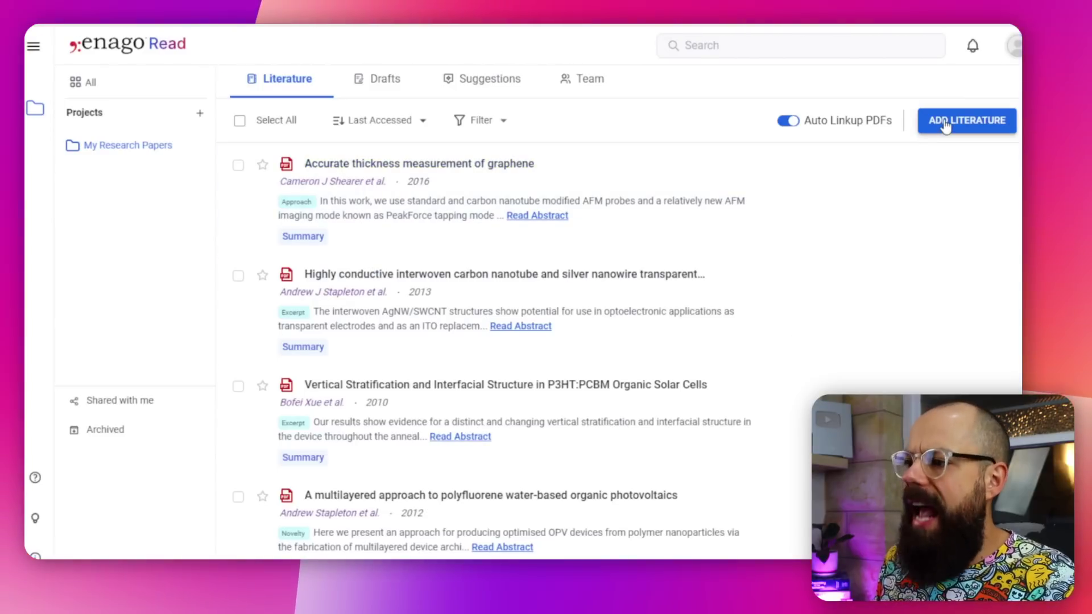
# - Scroll Enago Read's library down to the multilayered polyfluorene photovoltaics paper, without adding literature
pyautogui.click(941, 123)
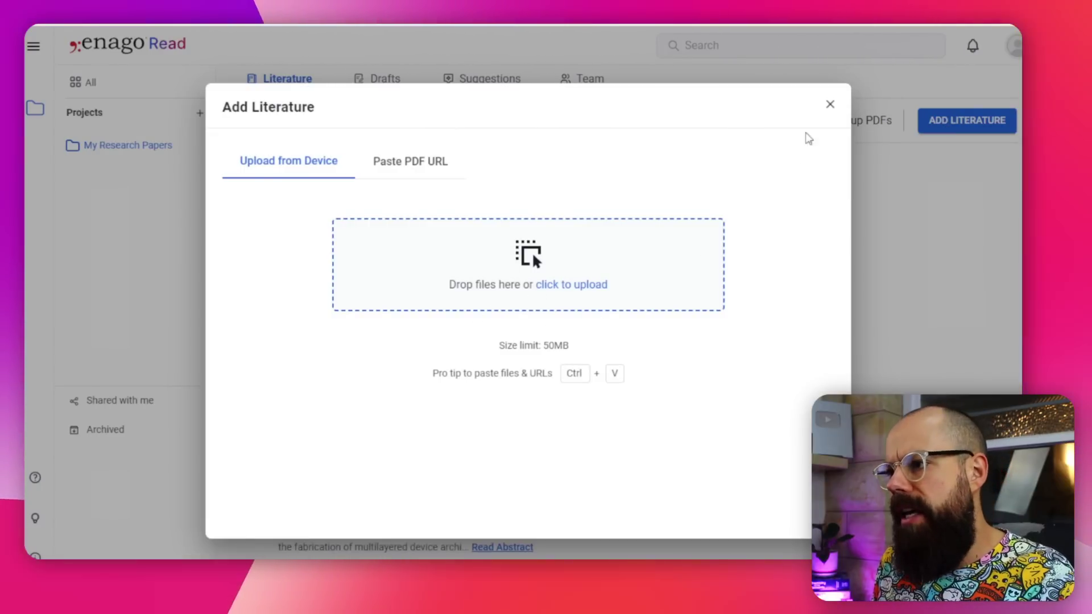
pyautogui.click(828, 111)
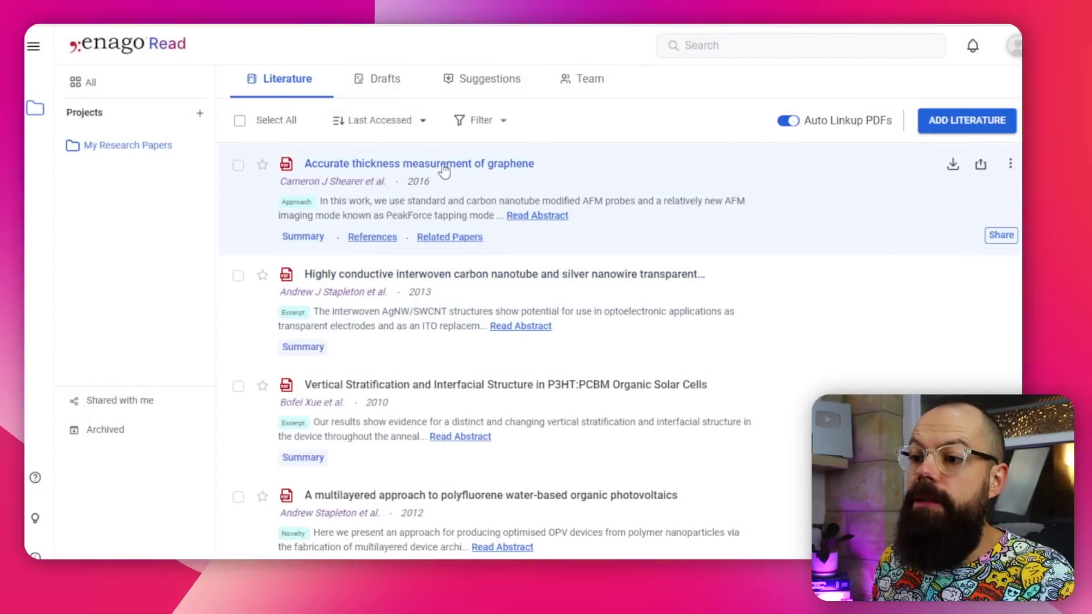
pyautogui.scroll(-1, 443, 169)
pyautogui.scroll(-6, 399, 227)
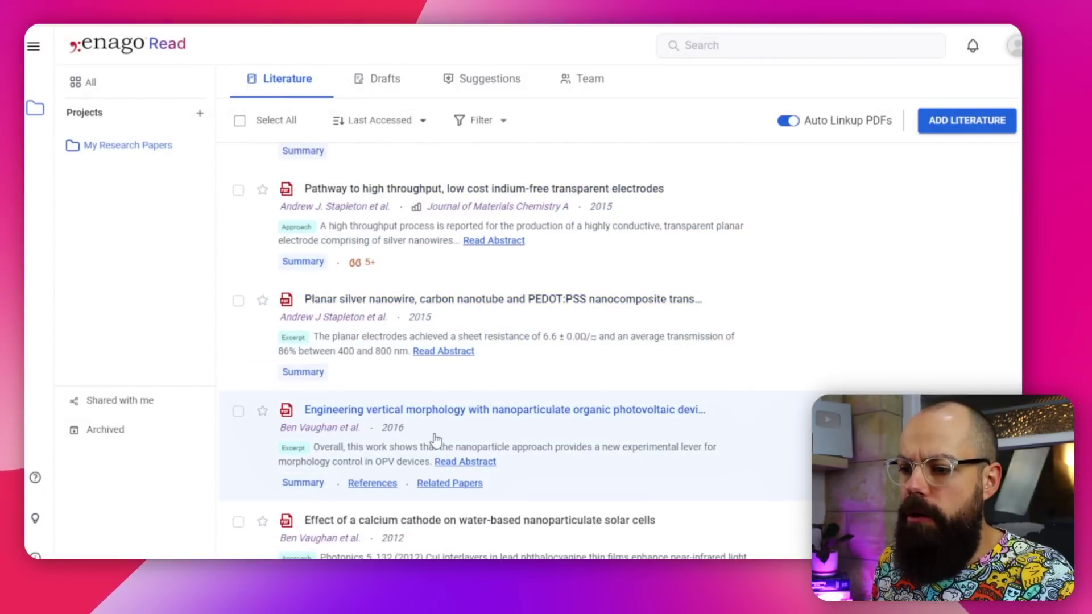
pyautogui.scroll(-1, 433, 438)
pyautogui.scroll(7, 432, 421)
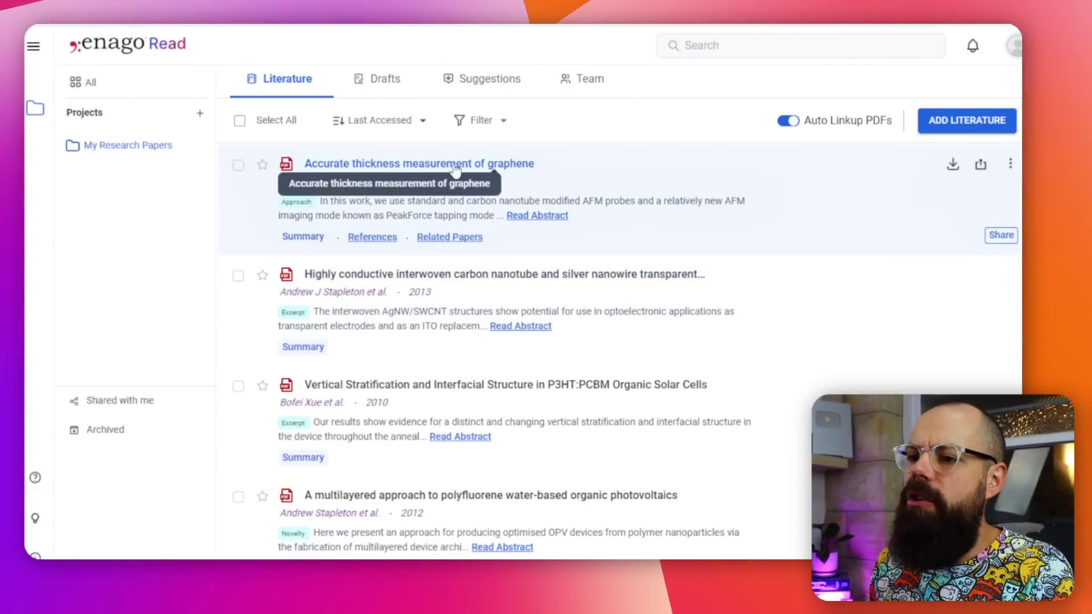
pyautogui.scroll(-4, 439, 230)
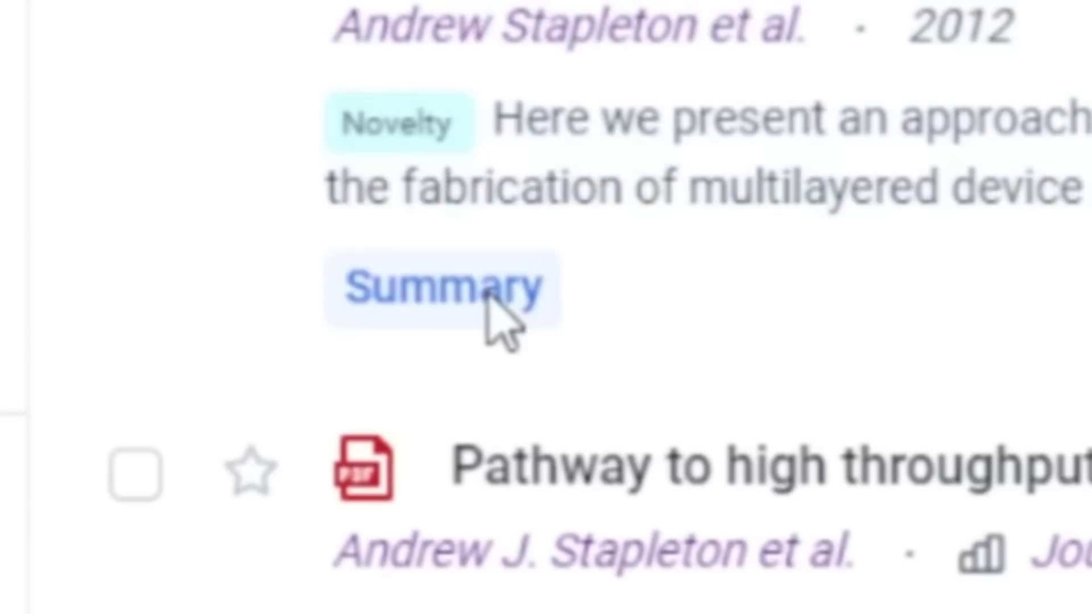
# - Open the polyfluorene paper's summary and select the Introduction's opening sentences
pyautogui.click(488, 294)
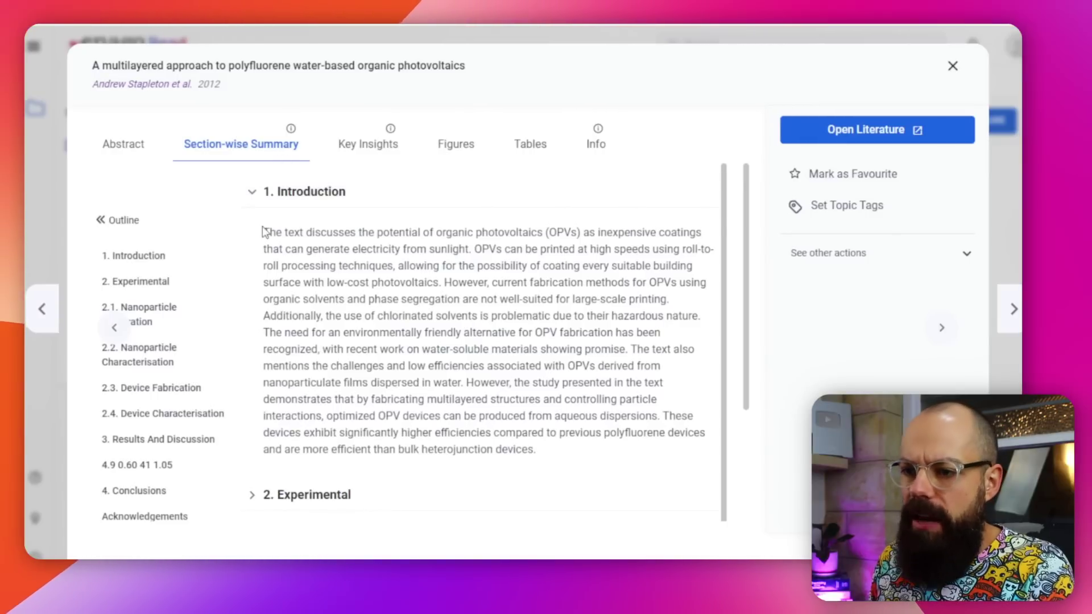
pyautogui.moveTo(262, 232); pyautogui.dragTo(340, 265)
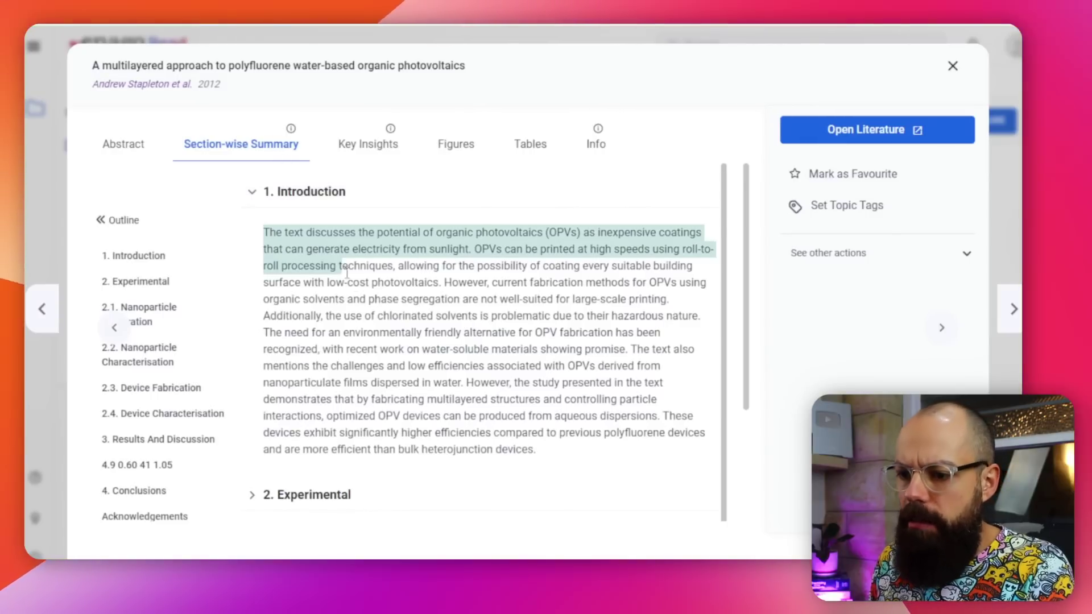
pyautogui.scroll(-2, 380, 339)
pyautogui.click(503, 303)
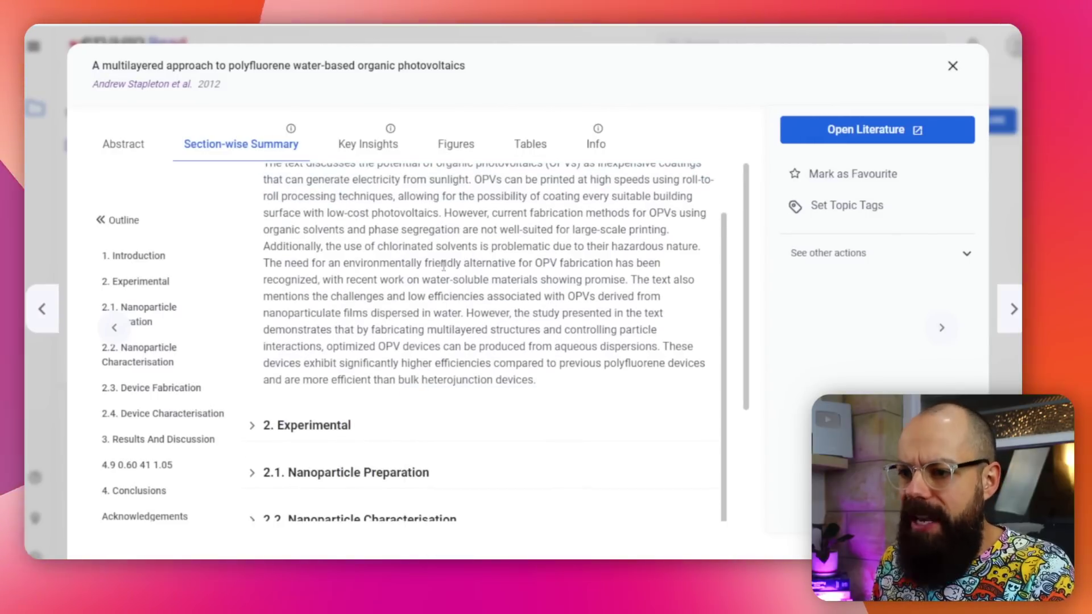
pyautogui.scroll(2, 410, 261)
pyautogui.moveTo(265, 229)
pyautogui.mouseDown()
pyautogui.moveTo(365, 249)
pyautogui.moveTo(447, 285)
pyautogui.mouseUp()
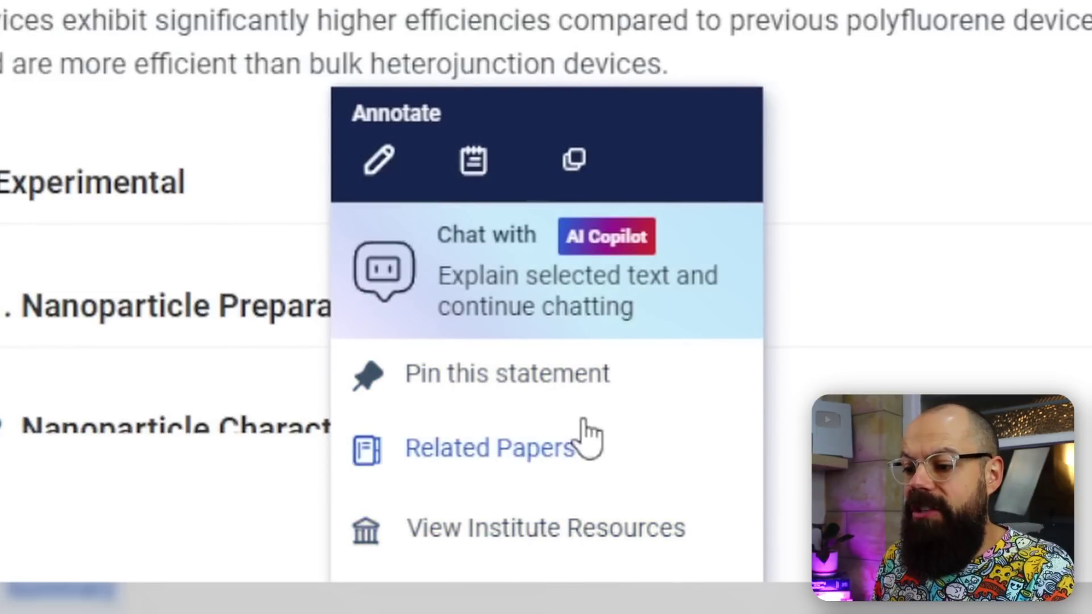
# - Expand the 2.1 Nanoparticle Preparation section summary
pyautogui.scroll(-3, 828, 195)
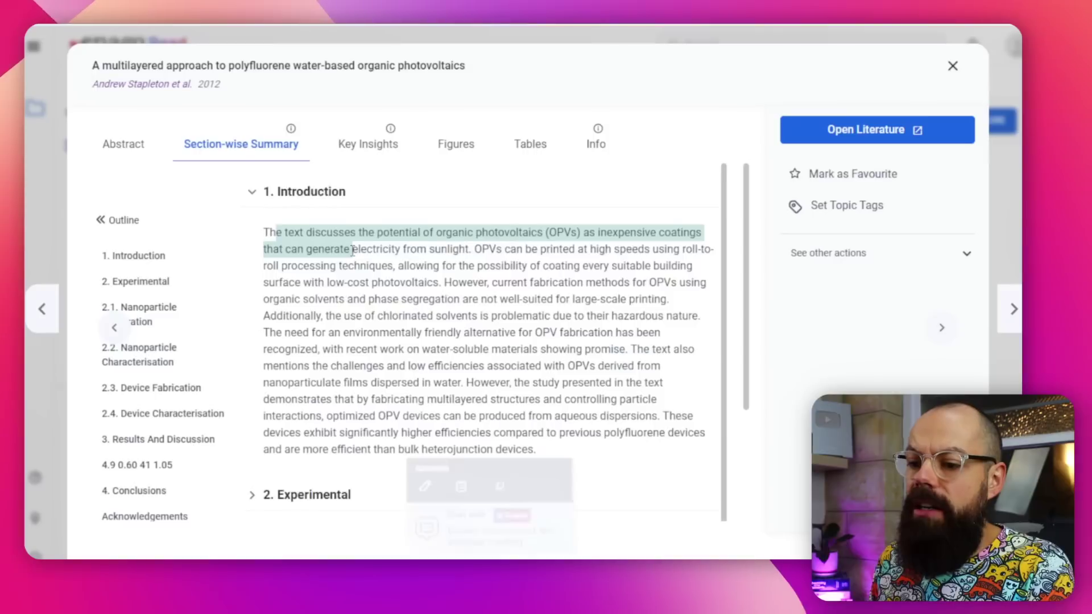
pyautogui.scroll(-3, 483, 341)
pyautogui.click(252, 448)
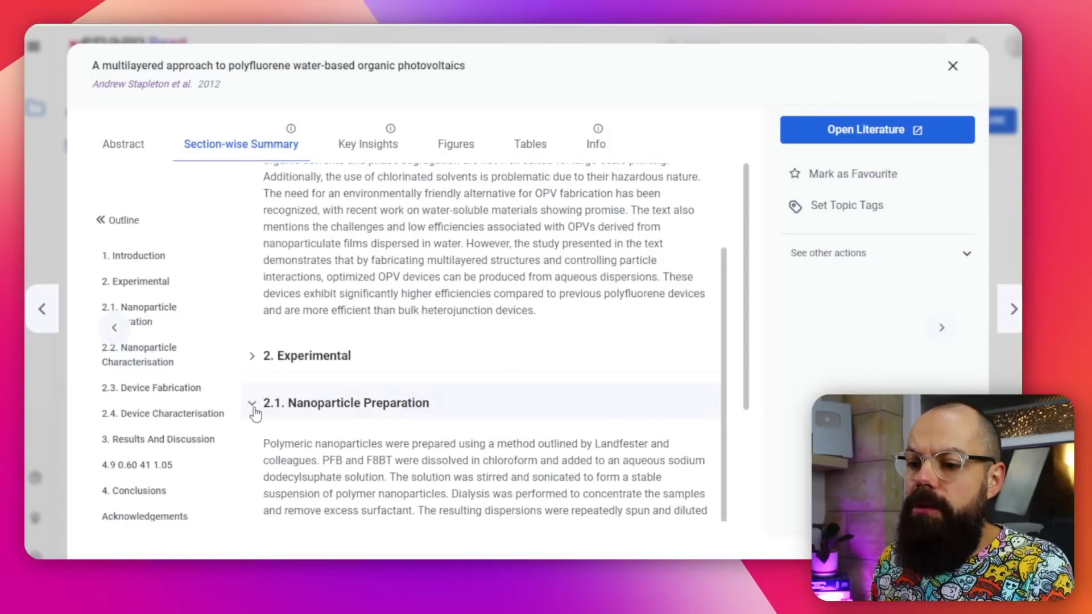
pyautogui.scroll(-3, 311, 309)
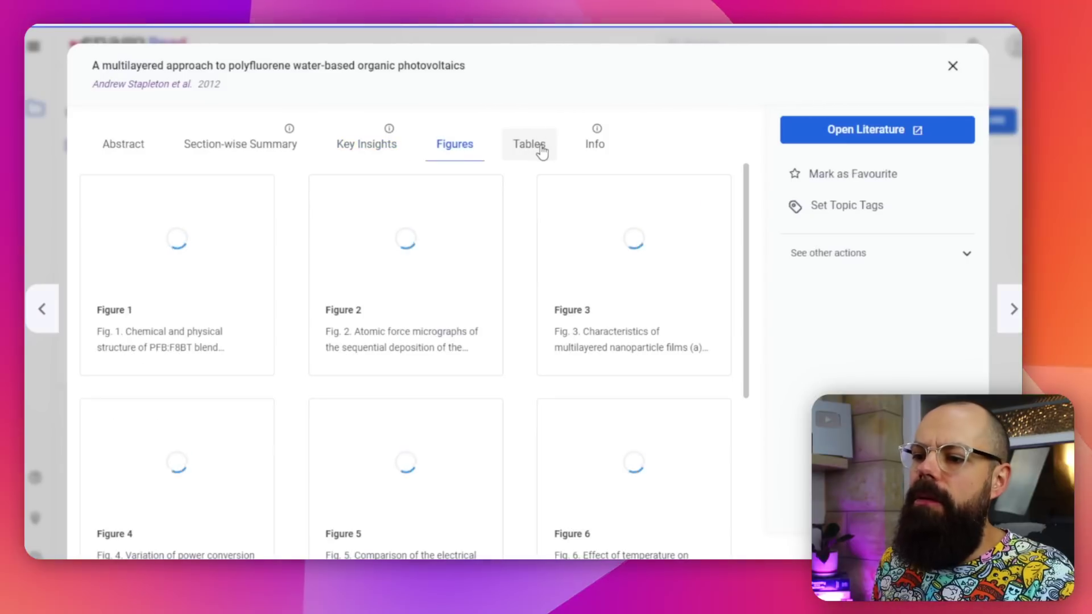
# - Check the paper's Tables and Info tabs, then open the full PDF in the reader
pyautogui.click(538, 145)
pyautogui.click(594, 149)
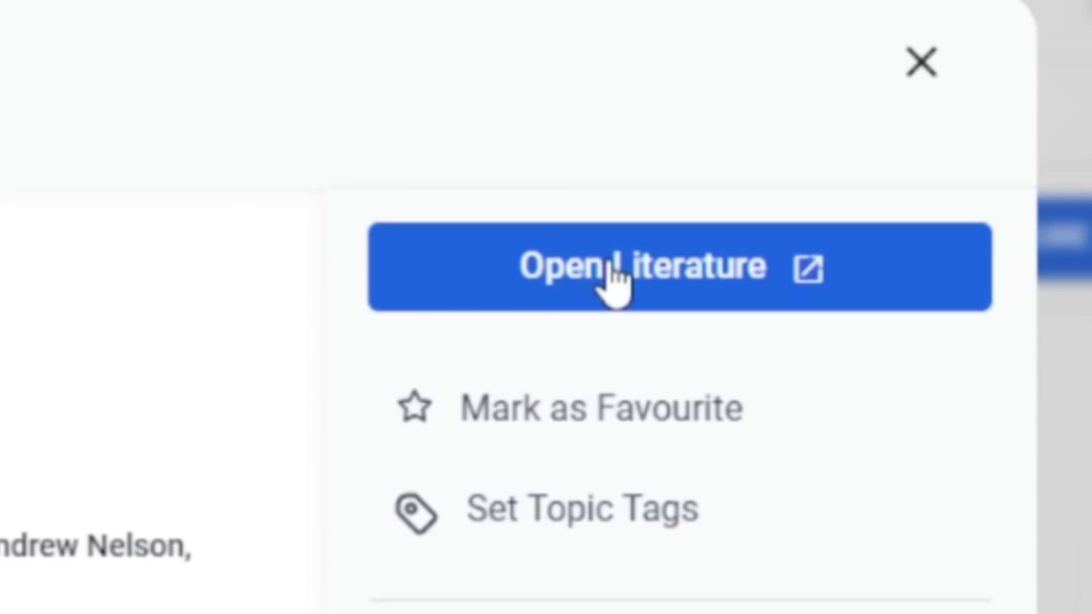
pyautogui.click(614, 279)
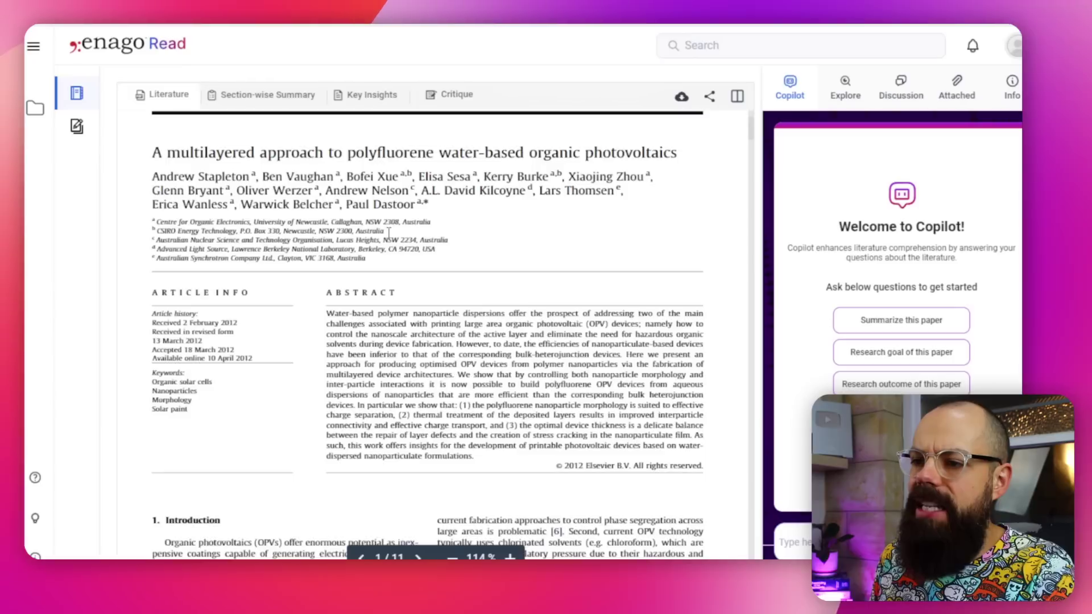
pyautogui.click(272, 101)
pyautogui.click(371, 98)
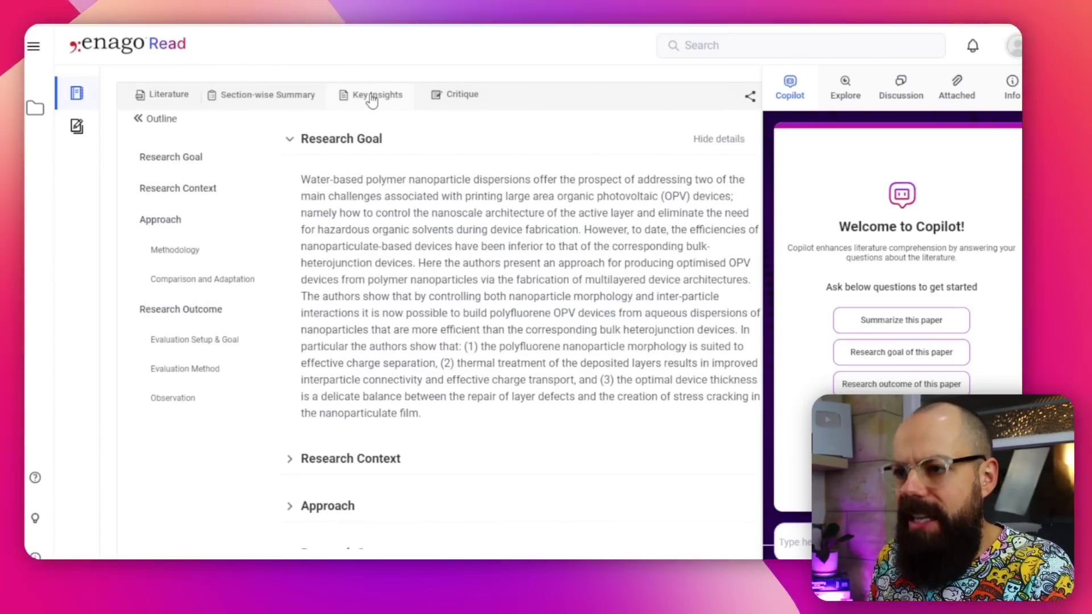
pyautogui.click(463, 97)
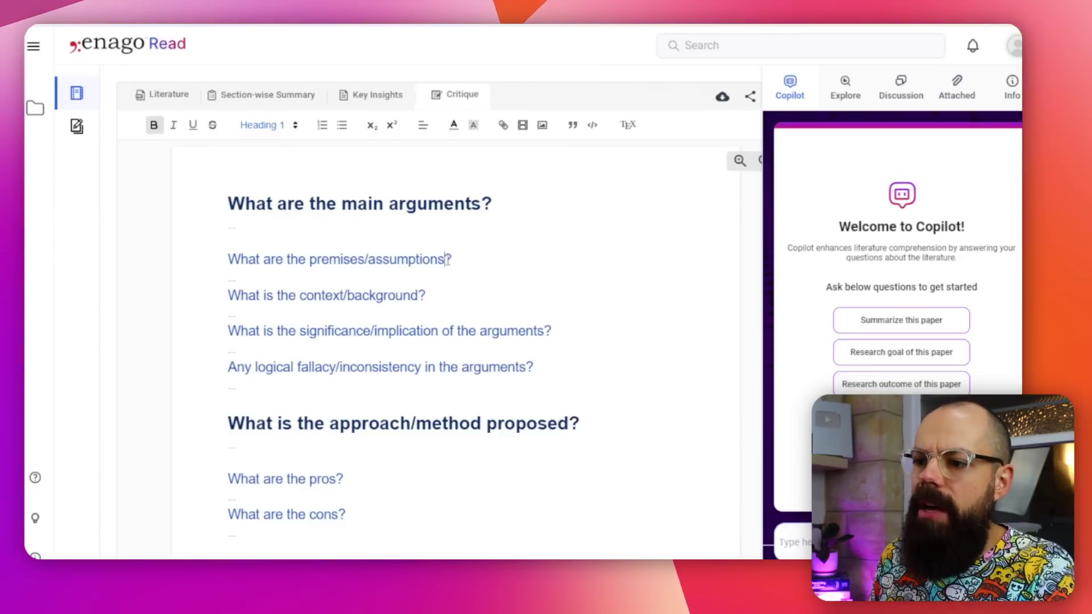
pyautogui.click(455, 279)
pyautogui.press('Return')
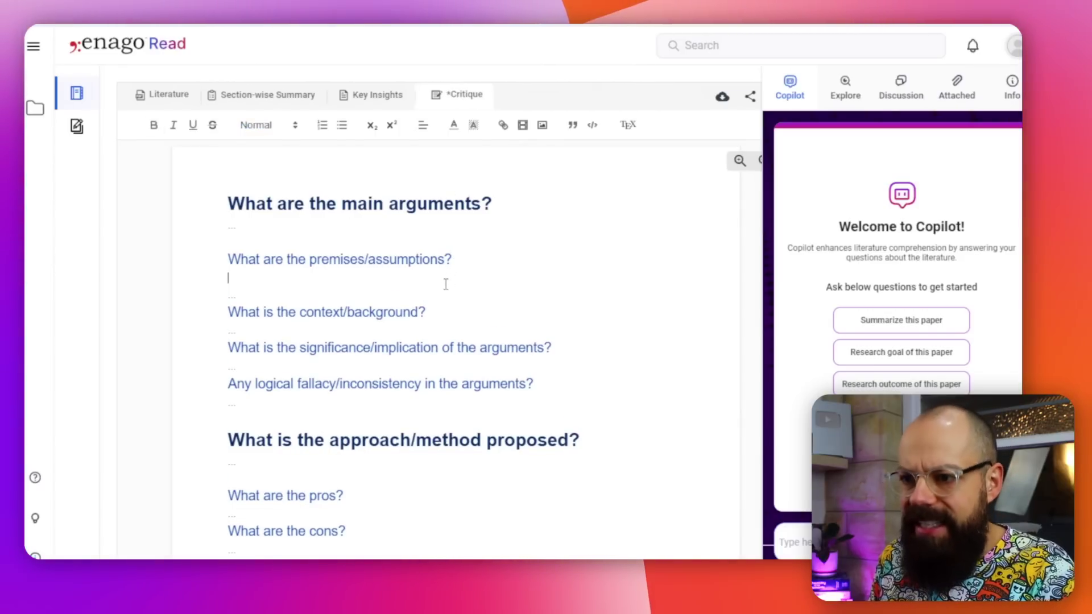
pyautogui.press('BackSpace')
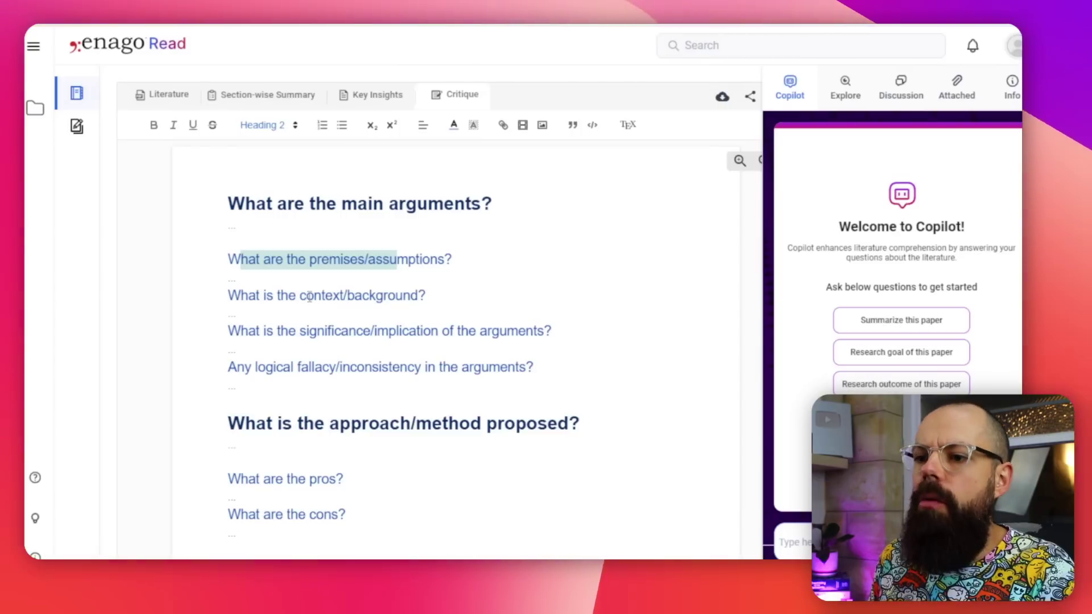
pyautogui.moveTo(306, 295); pyautogui.dragTo(411, 301)
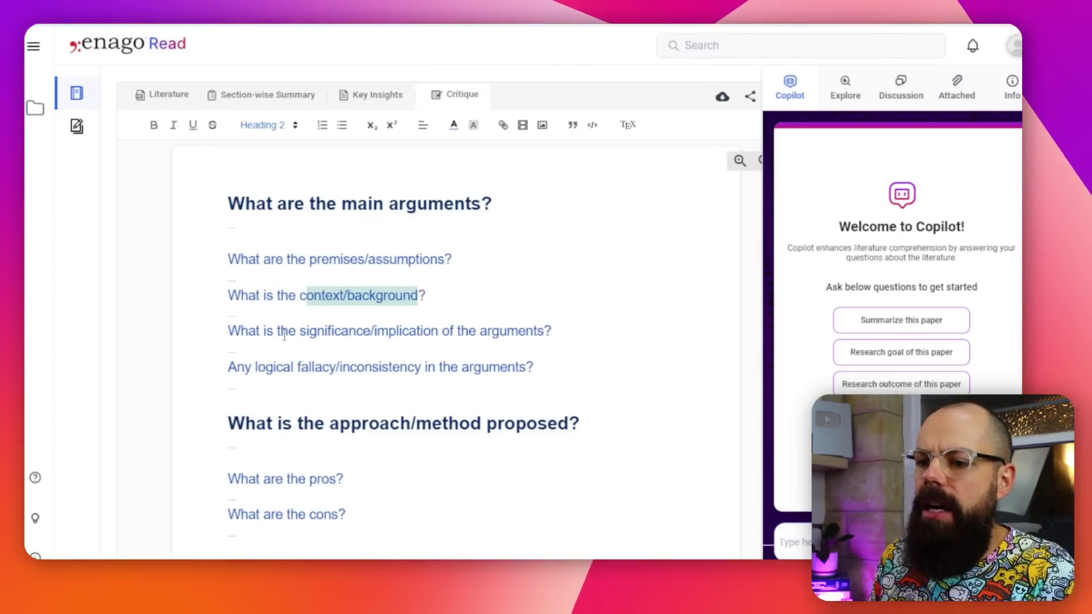
pyautogui.scroll(-3, 356, 333)
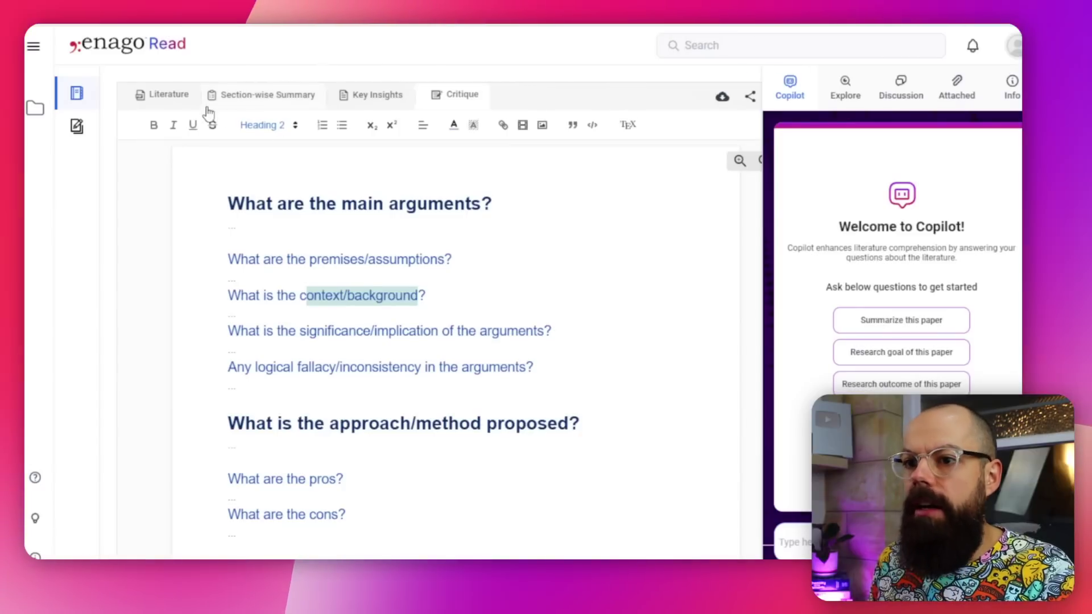
pyautogui.click(163, 97)
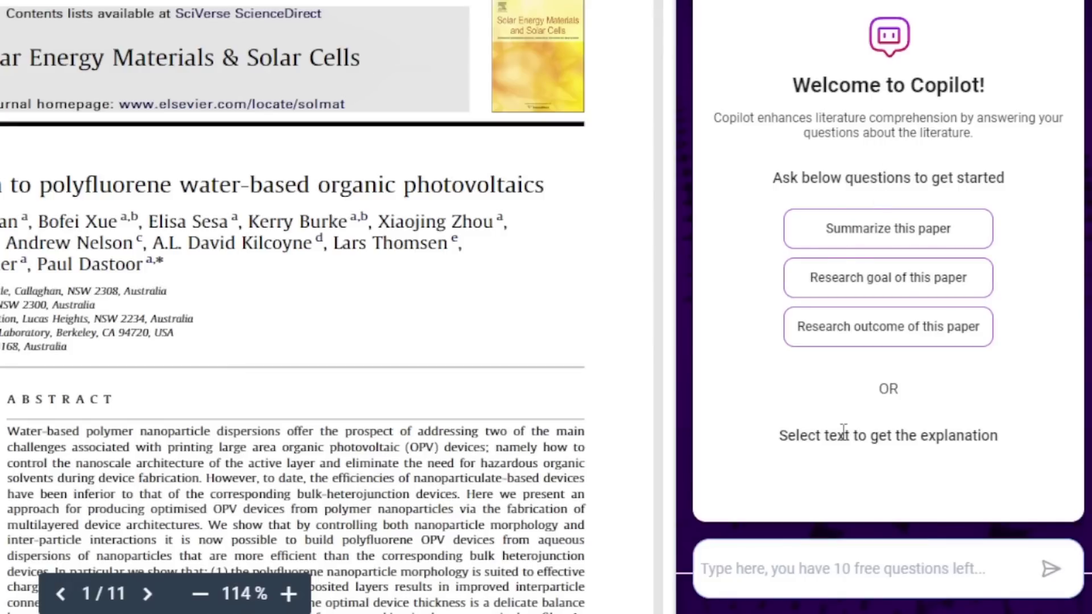
# - Ask Copilot 'Who is the best author on this paper?' about the polyfluorene paper
pyautogui.moveTo(224, 435); pyautogui.dragTo(218, 435)
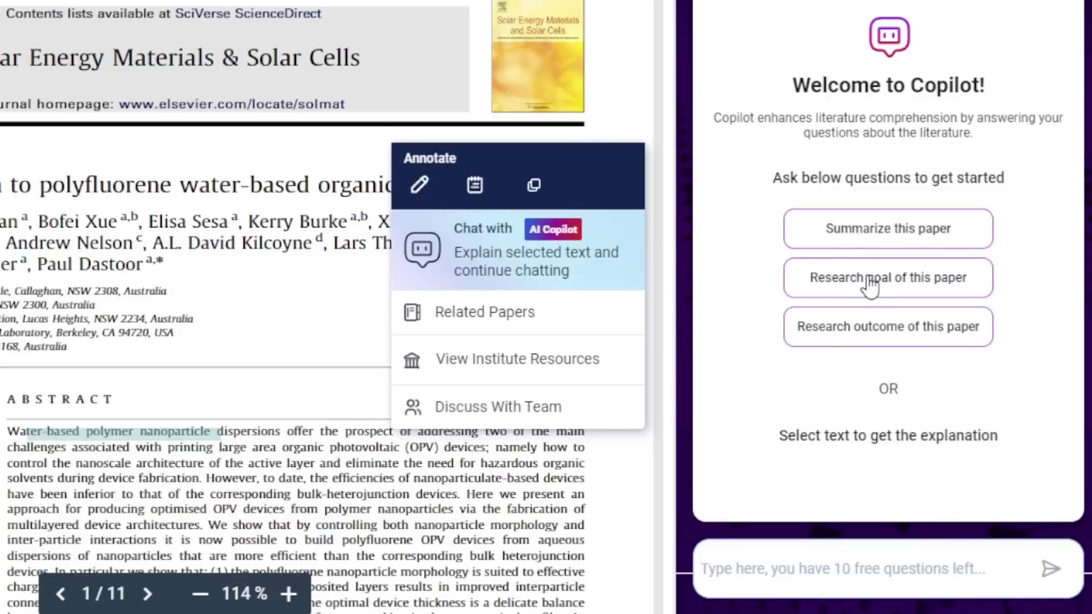
pyautogui.click(813, 567)
pyautogui.write('Who is the best author on')
pyautogui.write(' this pape')
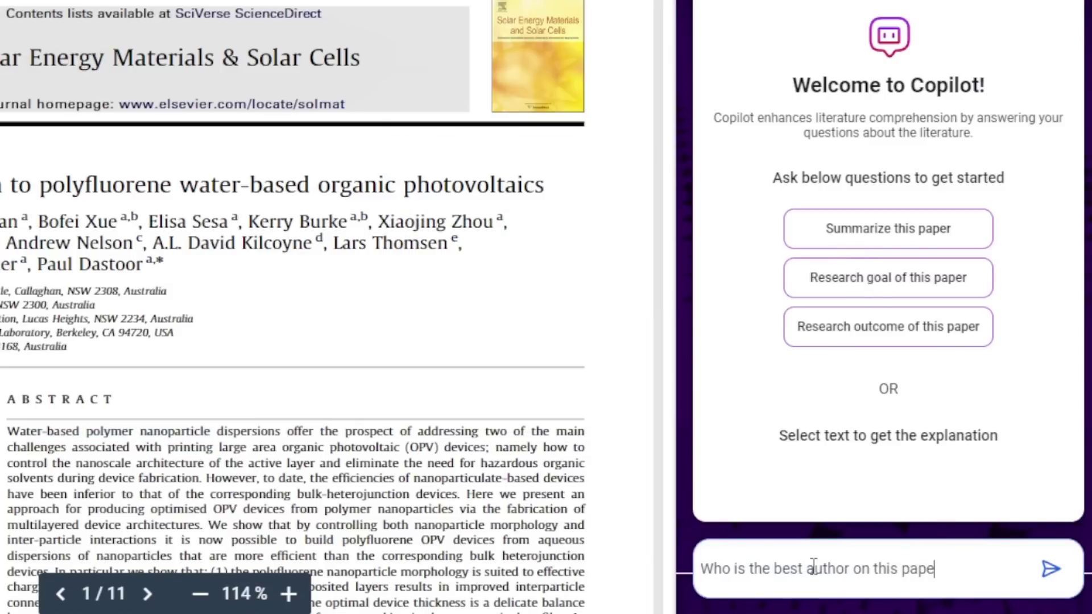
pyautogui.write('r?')
pyautogui.press('Return')
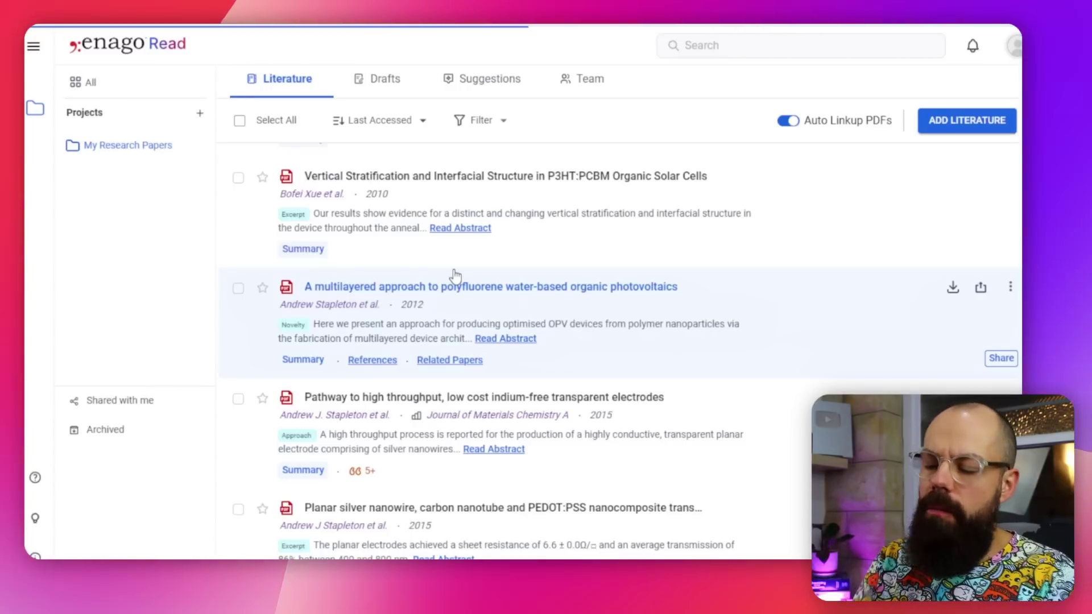
# - Open Related Papers for the 2010 Vertical Stratification P3HT:PCBM solar cell paper
pyautogui.moveTo(400, 256)
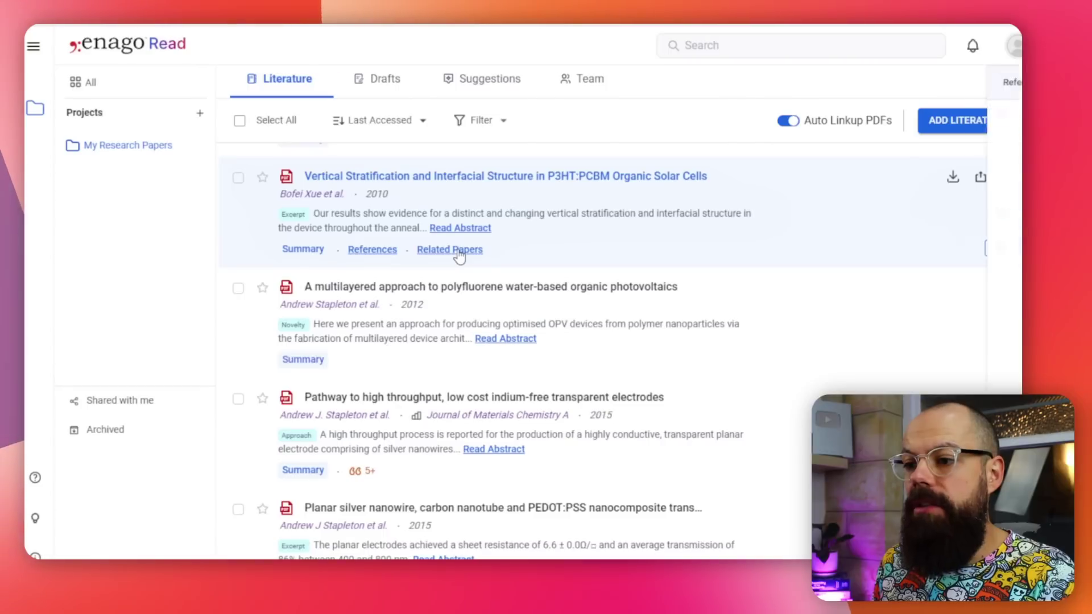
pyautogui.click(613, 280)
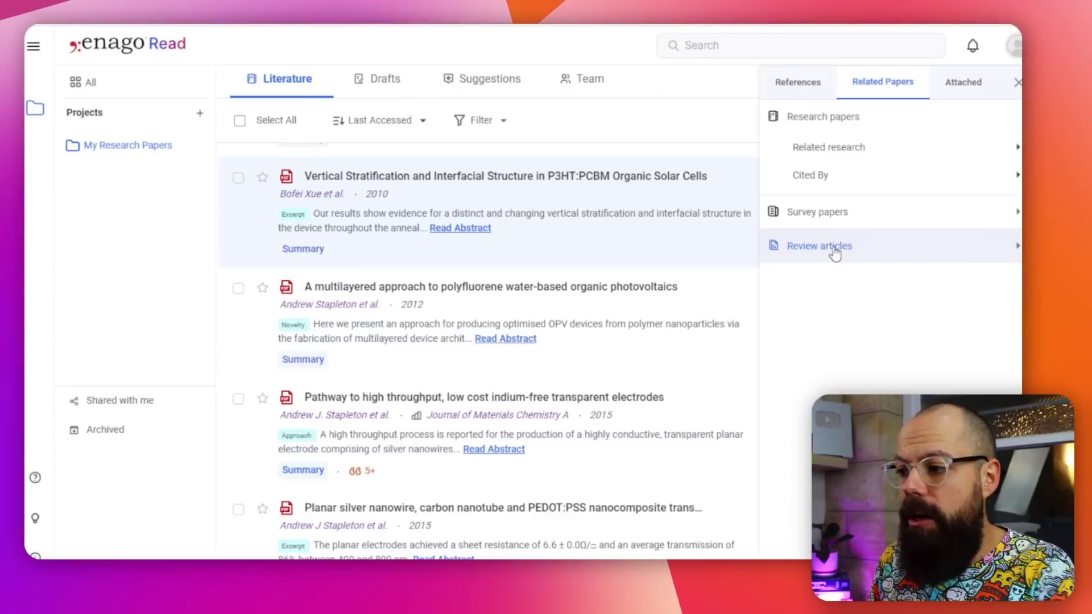
# - Show review articles related to the P3HT:PCBM study and scroll through the results
pyautogui.click(834, 247)
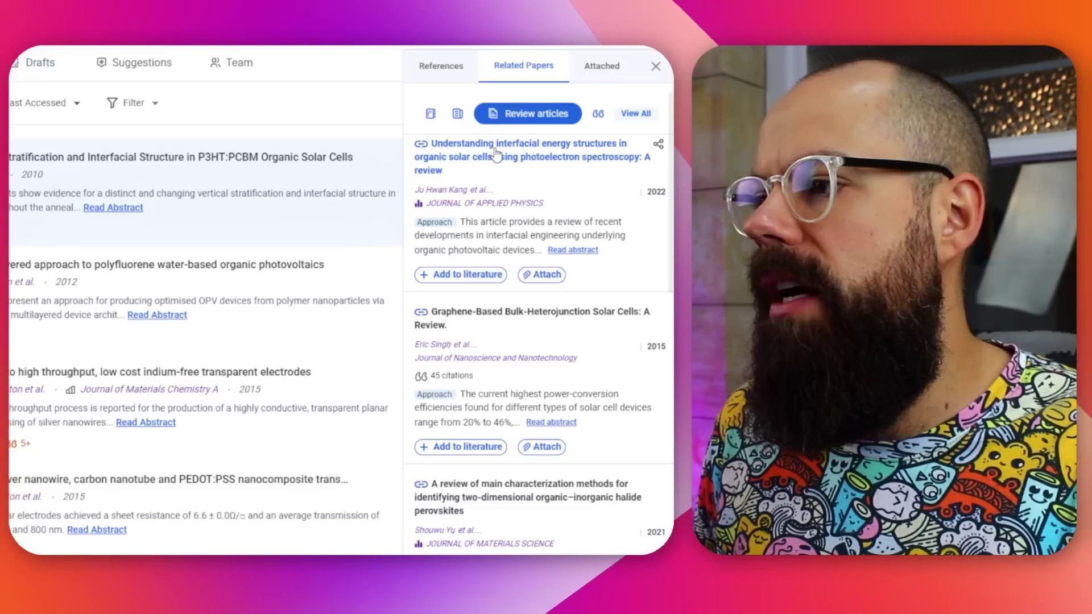
pyautogui.scroll(-1, 494, 233)
pyautogui.scroll(-3, 494, 239)
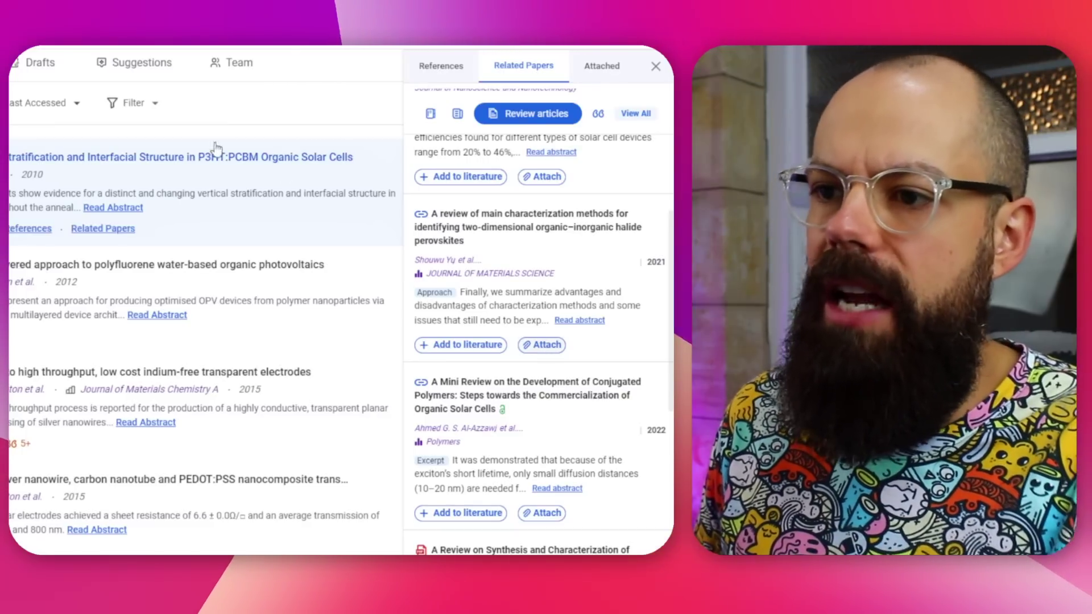
pyautogui.scroll(-4, 496, 302)
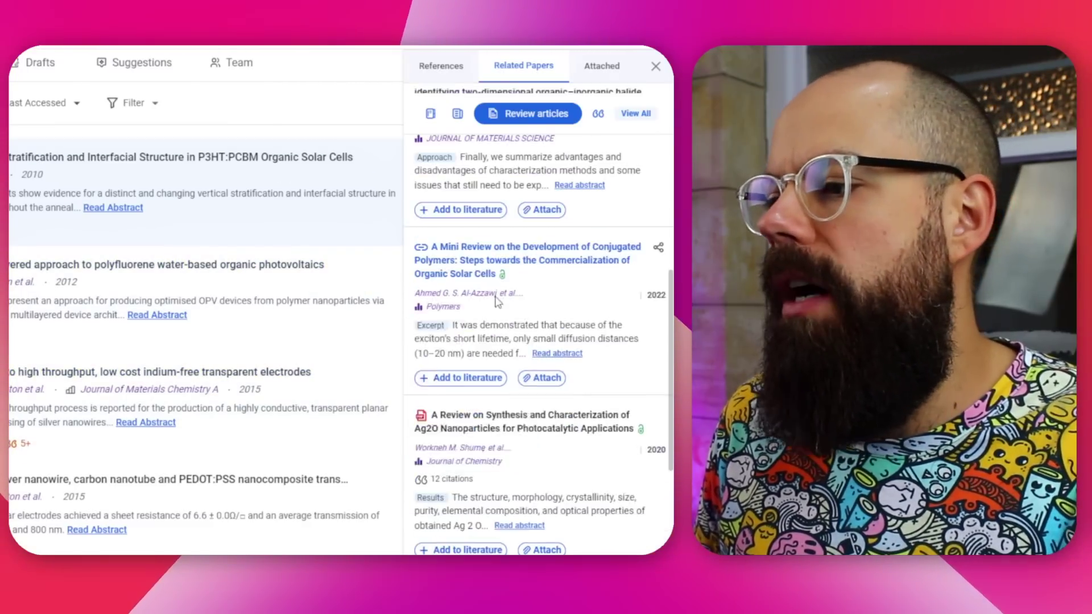
pyautogui.scroll(-3, 496, 301)
pyautogui.scroll(12, 497, 337)
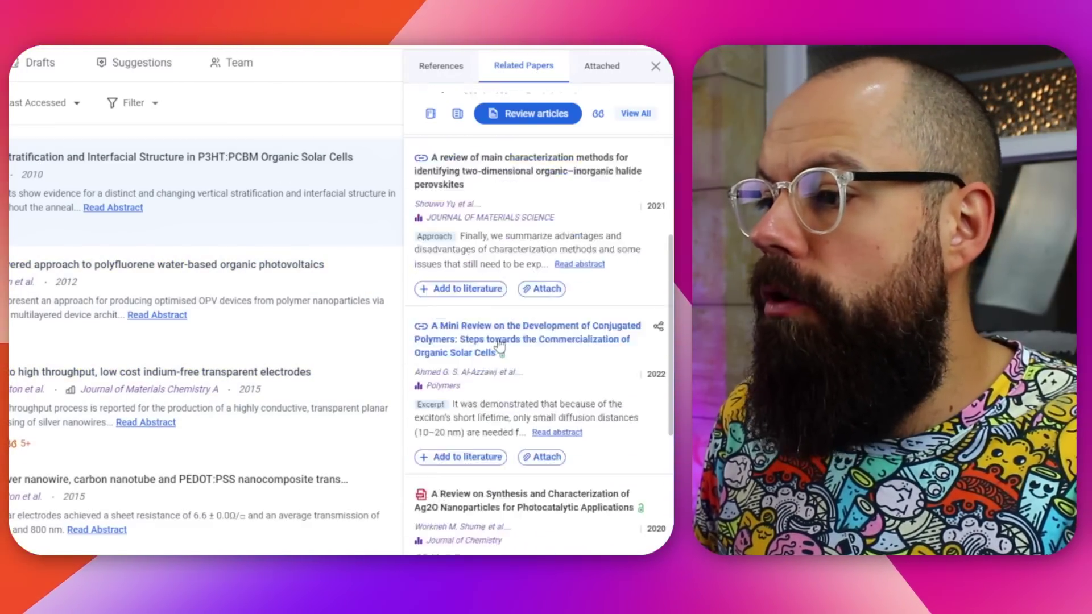